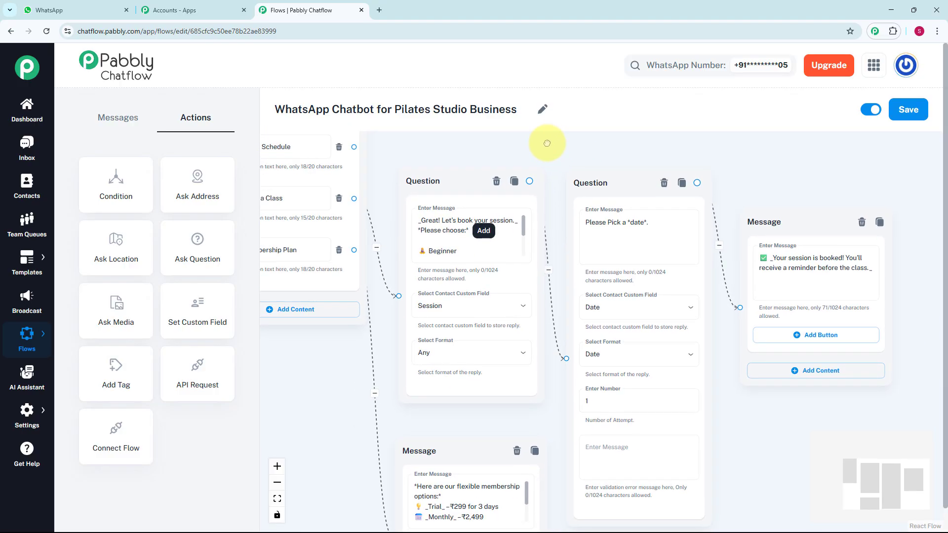
Step: Examine the finished Pilates studio flow, including the class booking questions, booking confirmation and membership options message
{"action": "scroll", "coordinate": [542, 145], "scroll_direction": "down", "scroll_amount": 1}
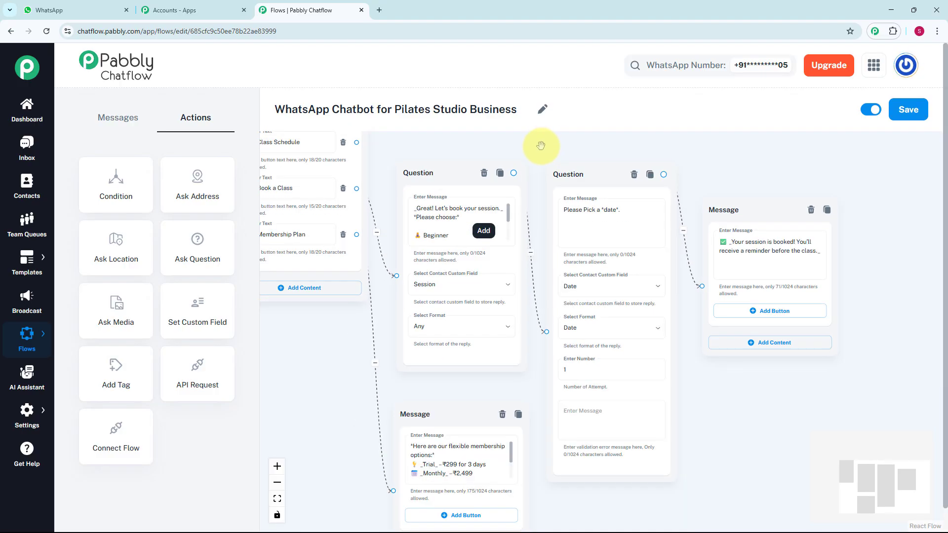
{"action": "scroll", "coordinate": [543, 144], "scroll_direction": "down", "scroll_amount": 1}
{"action": "scroll", "coordinate": [520, 146], "scroll_direction": "down", "scroll_amount": 1}
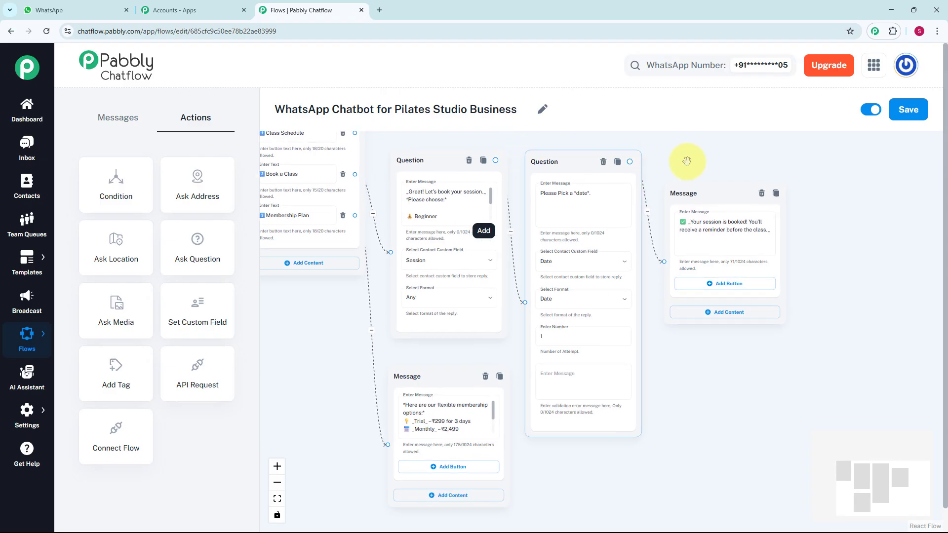
{"action": "left_click_drag", "start_coordinate": [684, 158], "coordinate": [679, 138]}
{"action": "scroll", "coordinate": [657, 156], "scroll_direction": "up", "scroll_amount": 1}
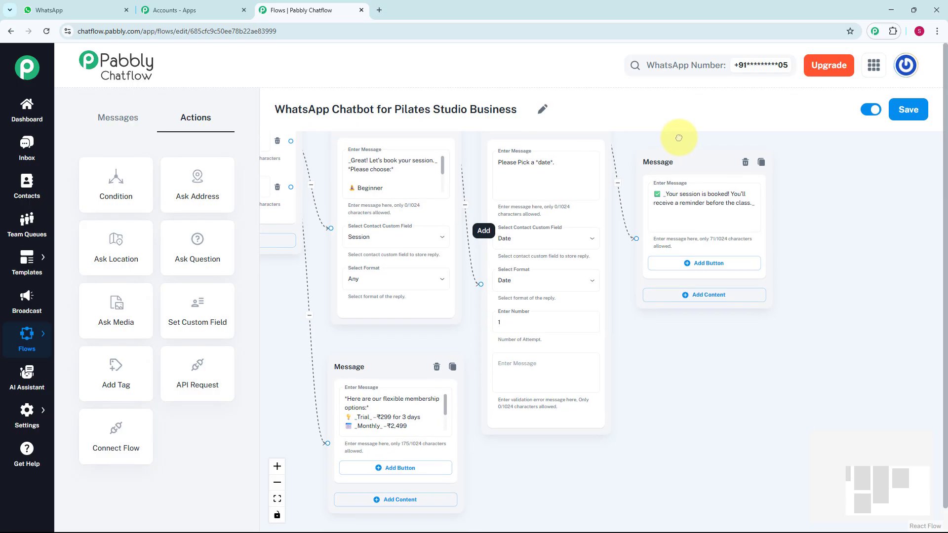
{"action": "left_click_drag", "start_coordinate": [842, 220], "coordinate": [852, 184]}
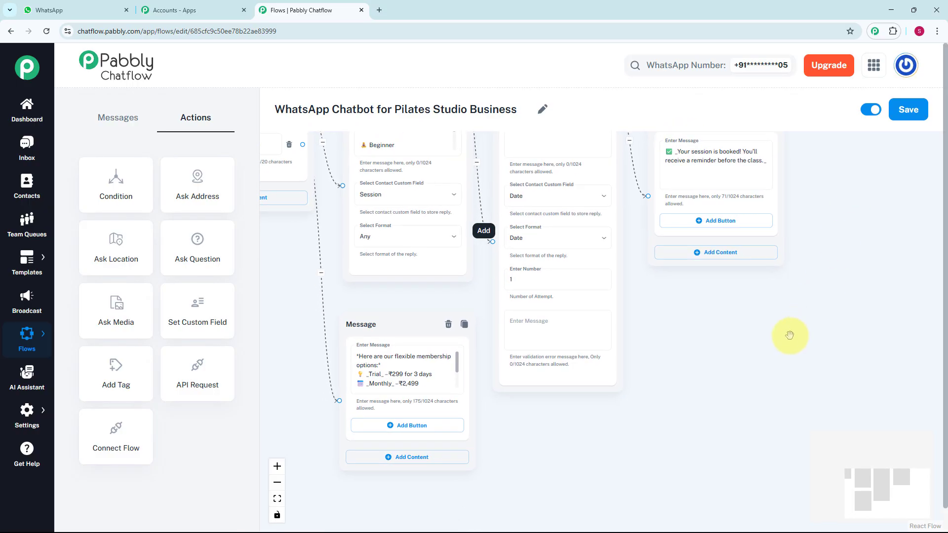
{"action": "left_click_drag", "start_coordinate": [730, 340], "coordinate": [745, 412]}
{"action": "scroll", "coordinate": [736, 310], "scroll_direction": "down", "scroll_amount": 1}
{"action": "scroll", "coordinate": [764, 358], "scroll_direction": "down", "scroll_amount": 2}
{"action": "scroll", "coordinate": [764, 357], "scroll_direction": "down", "scroll_amount": 1}
Step: Switch to WhatsApp, request the Class Schedule from the chatbot, and book a Beginner class for 12/04/2025
{"action": "key", "text": "ctrl+1"}
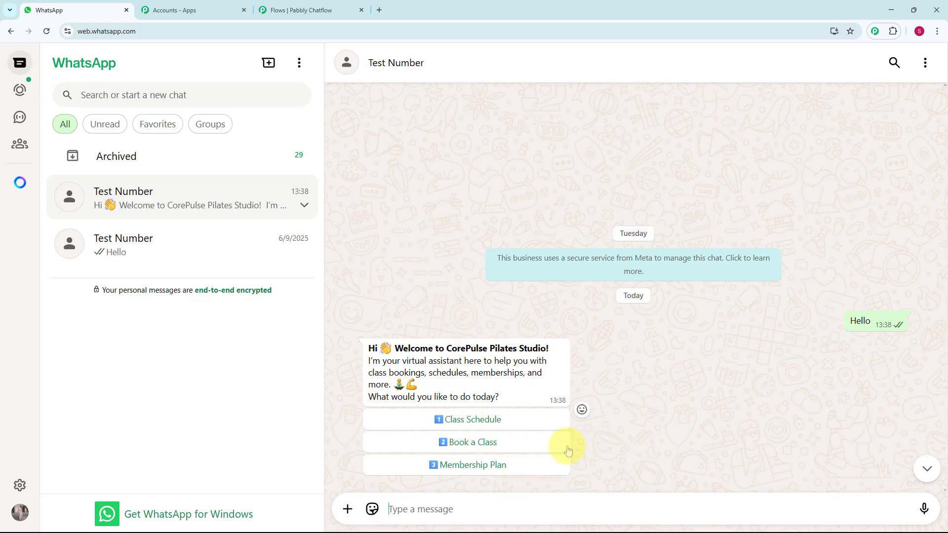
{"action": "left_click", "coordinate": [514, 418]}
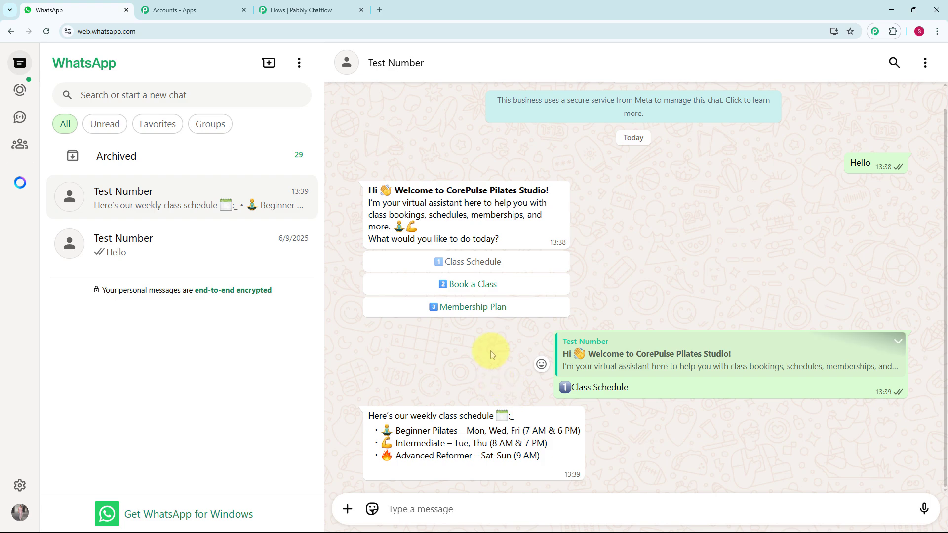
{"action": "left_click", "coordinate": [474, 288]}
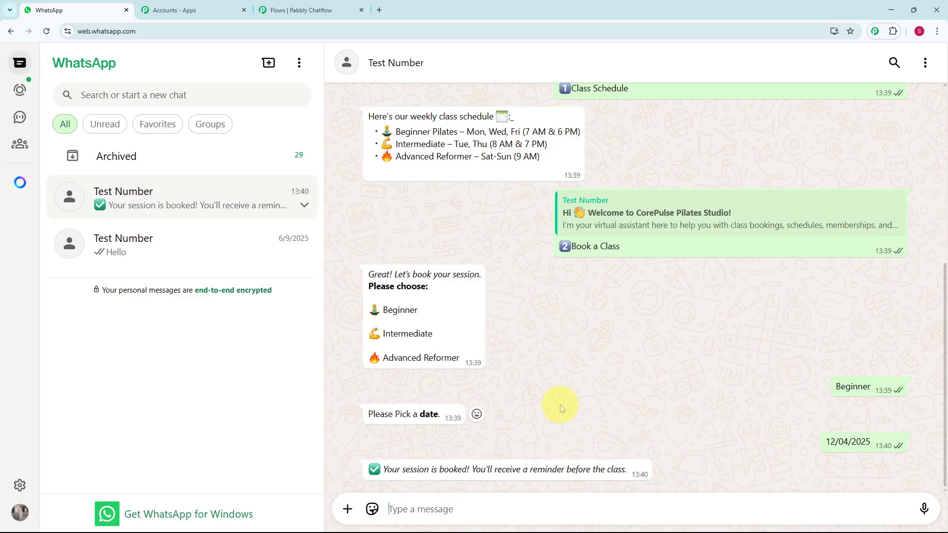
Step: Request the Membership Plan from the chatbot's welcome message and review the whole test conversation
{"action": "scroll", "coordinate": [559, 405], "scroll_direction": "up", "scroll_amount": 4}
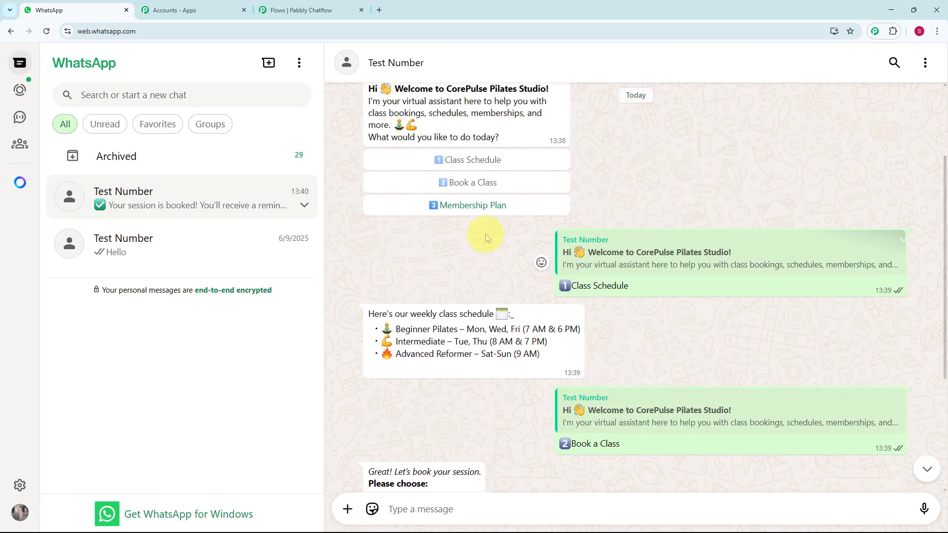
{"action": "left_click", "coordinate": [482, 205]}
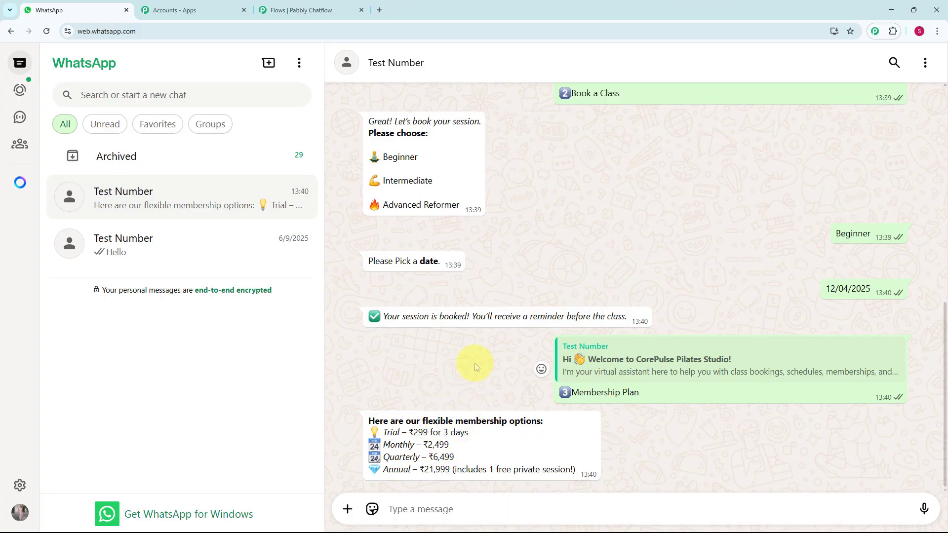
{"action": "scroll", "coordinate": [468, 360], "scroll_direction": "up", "scroll_amount": 1}
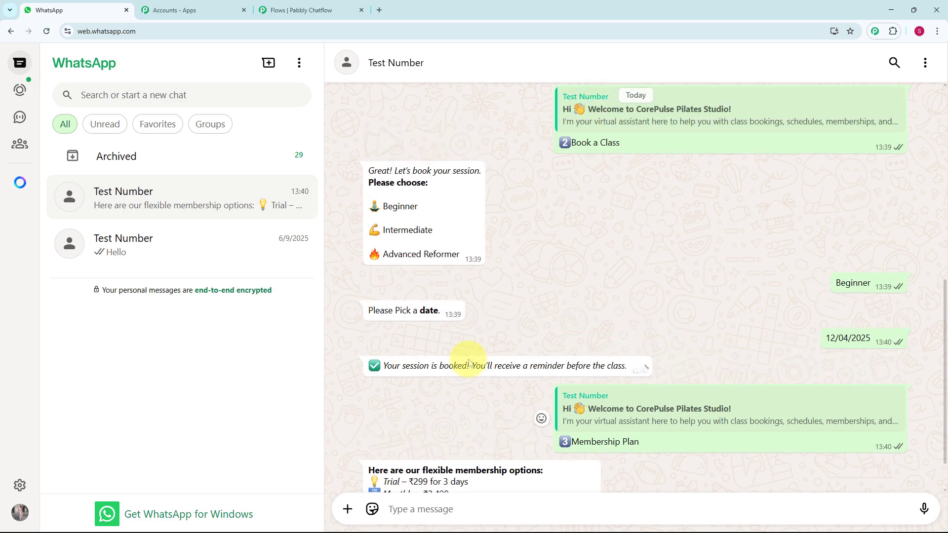
{"action": "scroll", "coordinate": [468, 359], "scroll_direction": "up", "scroll_amount": 1}
{"action": "scroll", "coordinate": [468, 360], "scroll_direction": "up", "scroll_amount": 1}
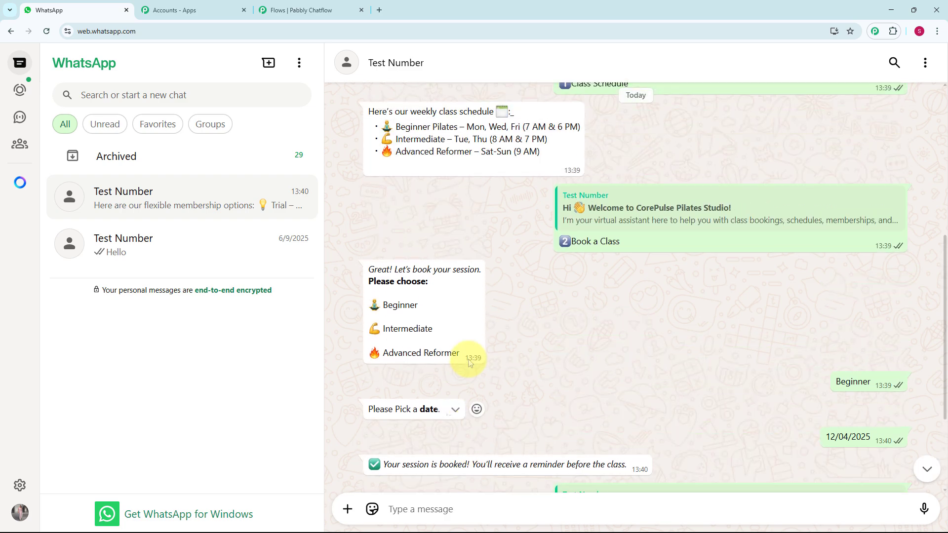
{"action": "scroll", "coordinate": [469, 360], "scroll_direction": "up", "scroll_amount": 1}
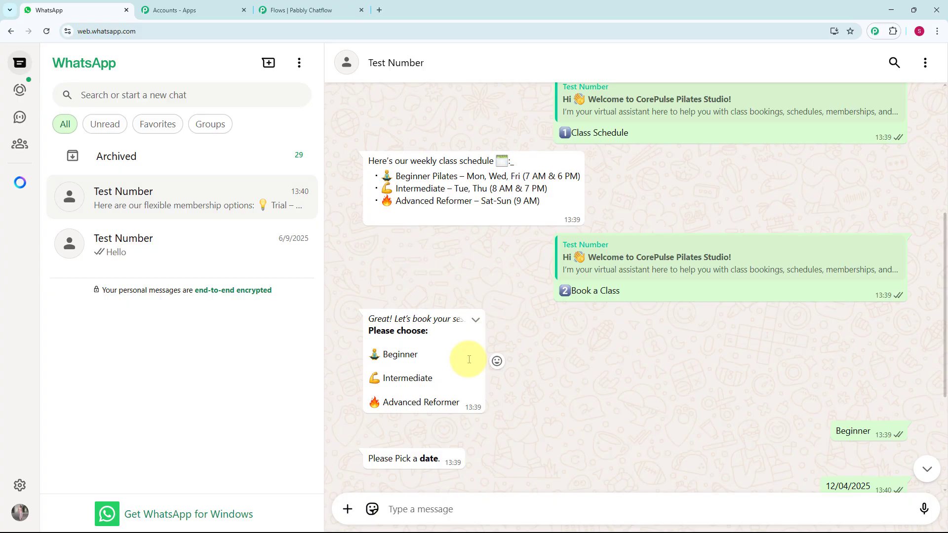
{"action": "scroll", "coordinate": [469, 359], "scroll_direction": "up", "scroll_amount": 4}
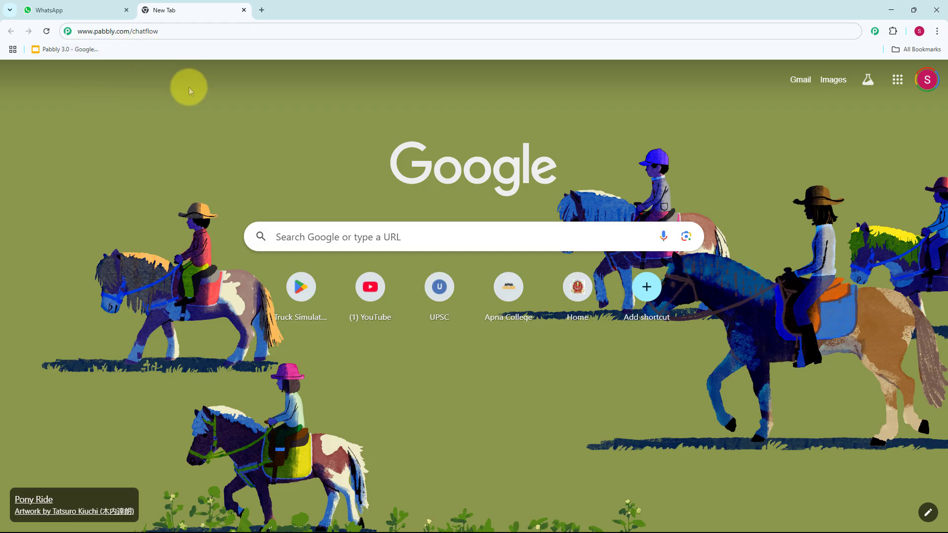
{"action": "key", "text": "Return"}
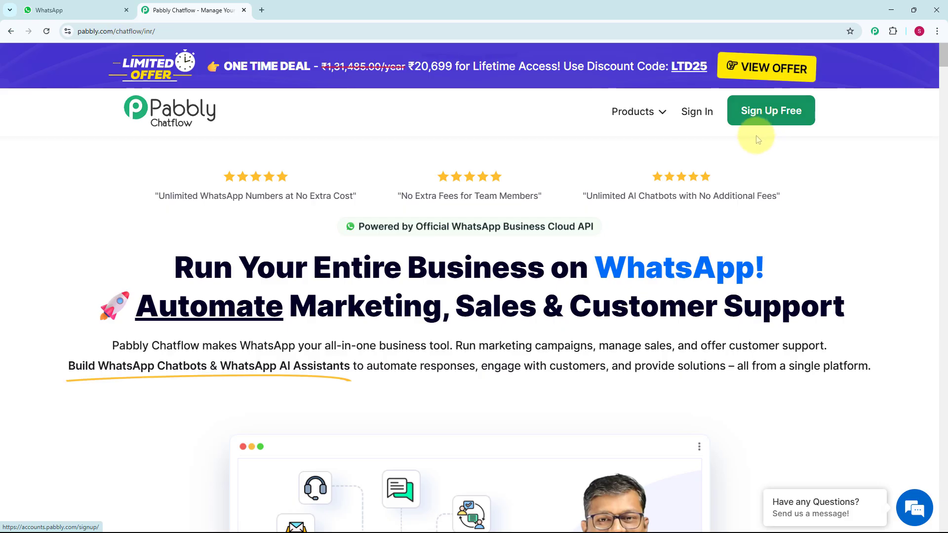
{"action": "left_click", "coordinate": [706, 119]}
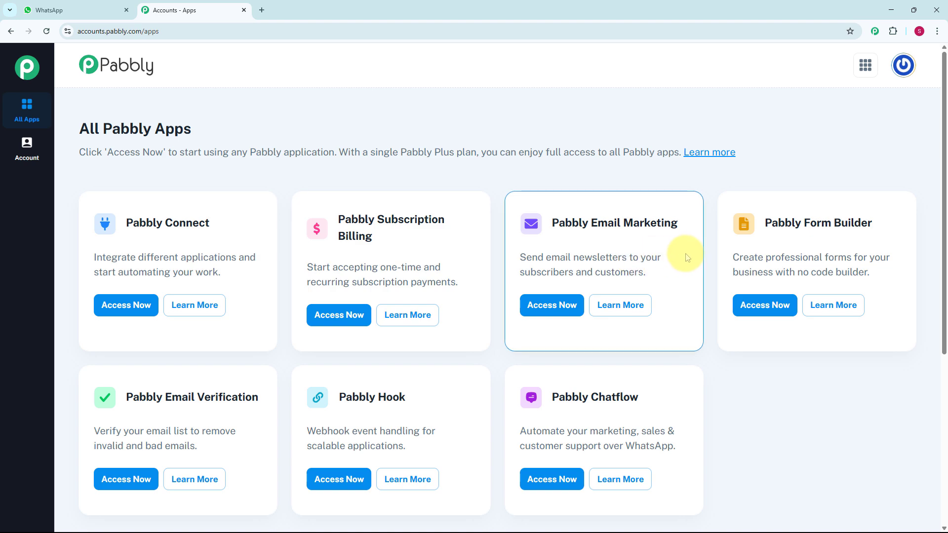
{"action": "scroll", "coordinate": [689, 261], "scroll_direction": "down", "scroll_amount": 2}
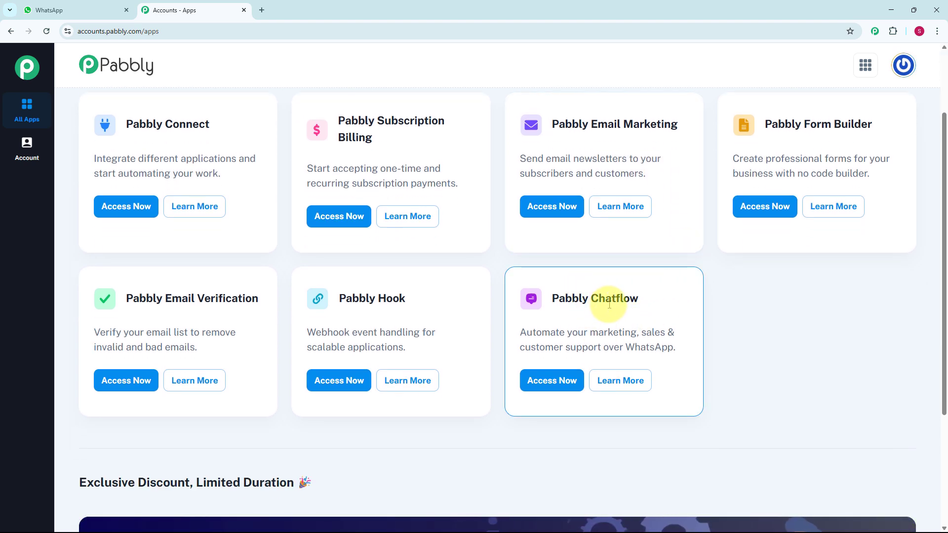
{"action": "left_click", "coordinate": [550, 390]}
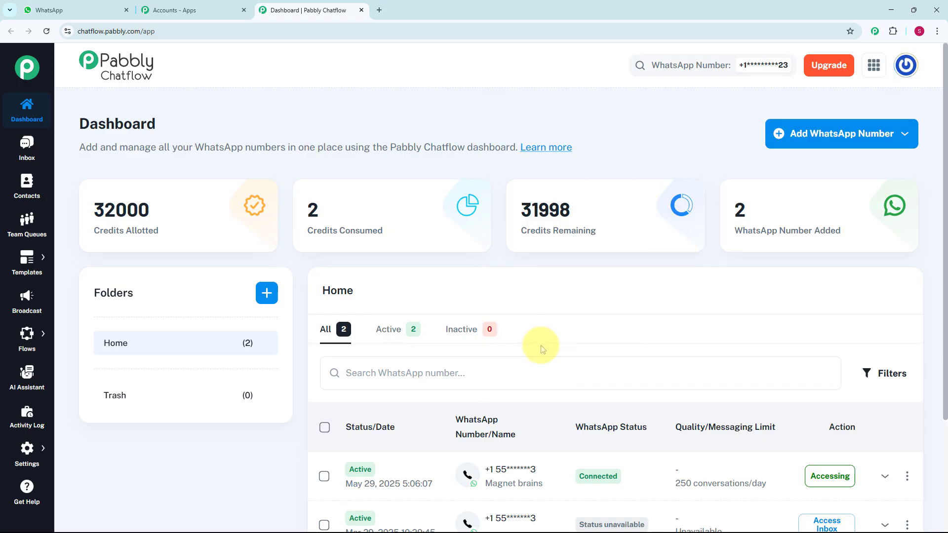
Step: Examine the dashboard's WhatsApp numbers, the option for adding a number, and the inbox, contacts, templates, broadcast and settings sections
{"action": "scroll", "coordinate": [540, 365], "scroll_direction": "down", "scroll_amount": 2}
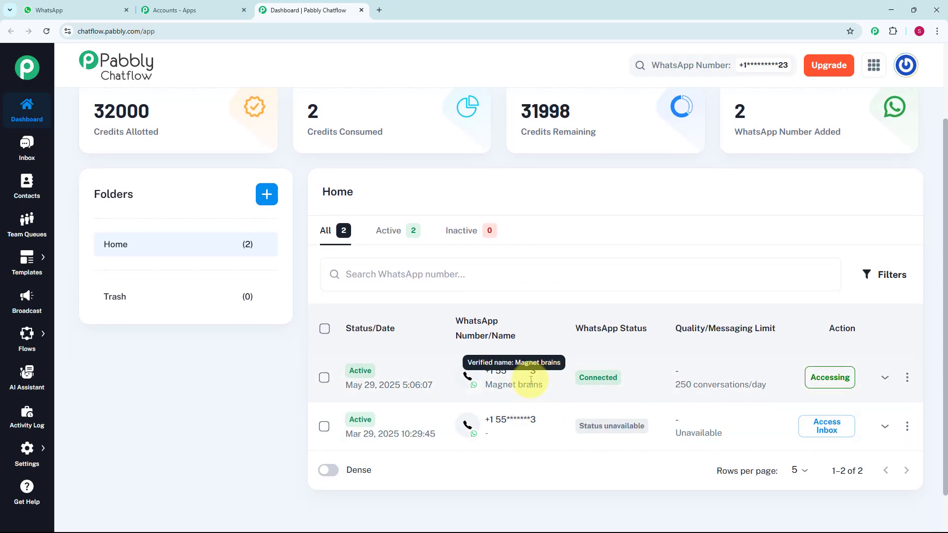
{"action": "scroll", "coordinate": [546, 374], "scroll_direction": "up", "scroll_amount": 2}
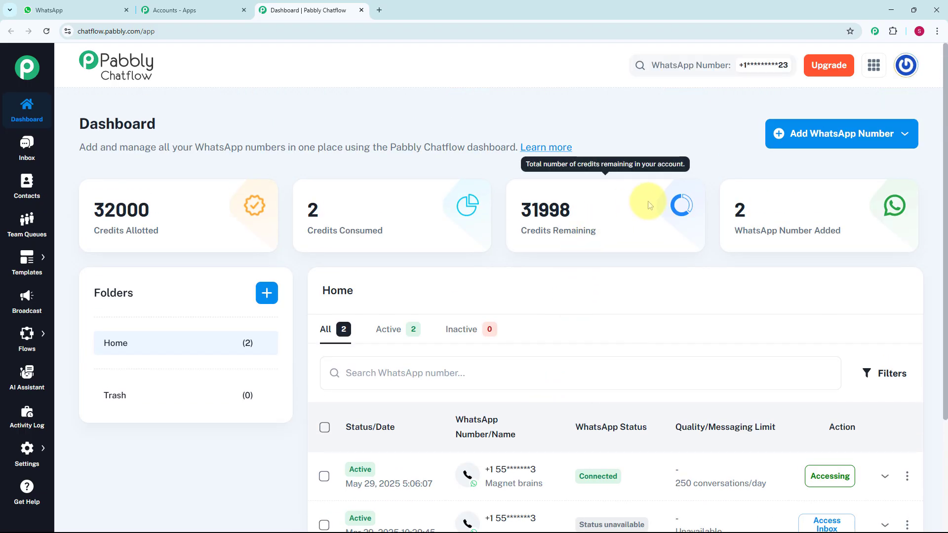
{"action": "left_click", "coordinate": [859, 134]}
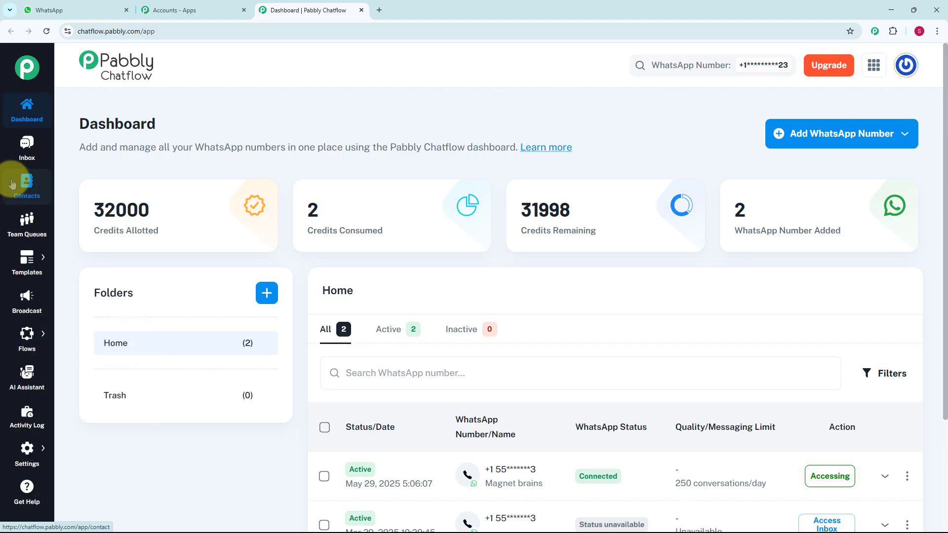
{"action": "left_click", "coordinate": [27, 144]}
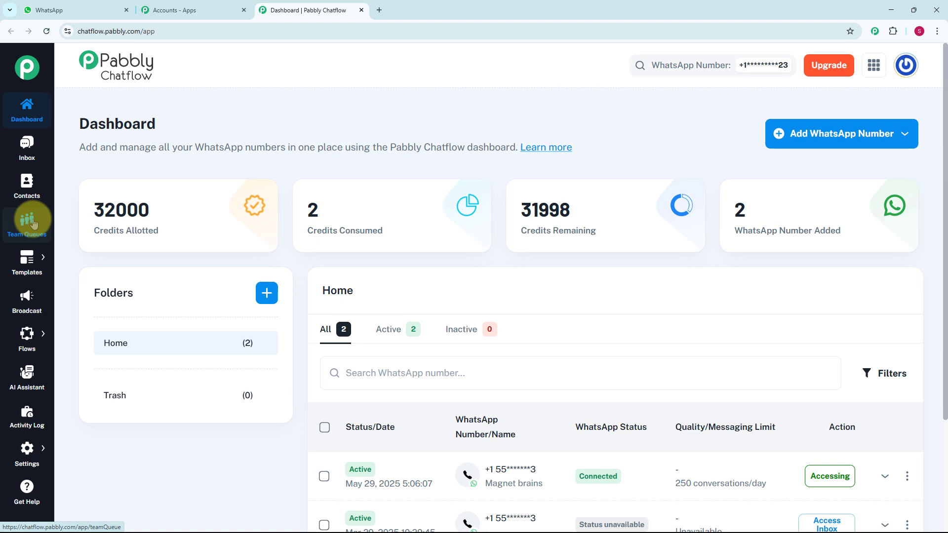
{"action": "mouse_move", "coordinate": [30, 265]}
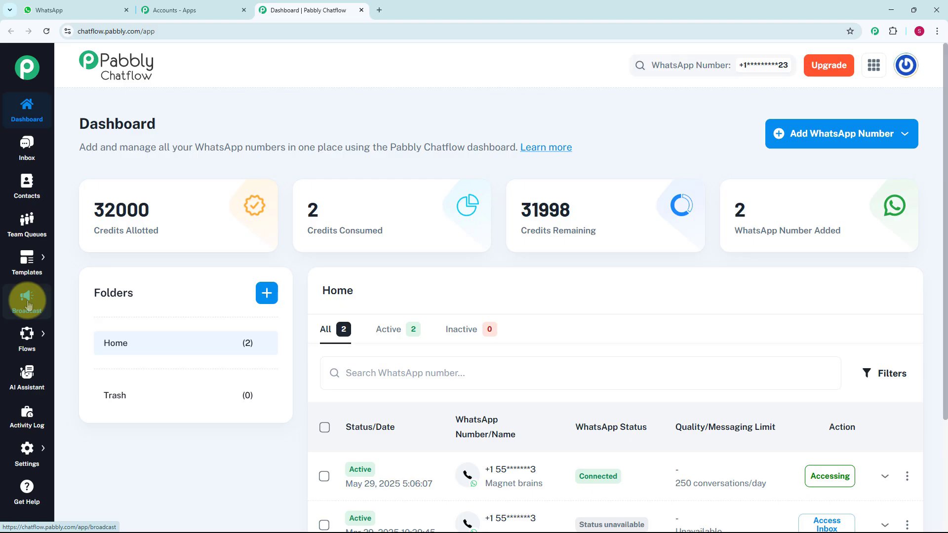
{"action": "mouse_move", "coordinate": [29, 340]}
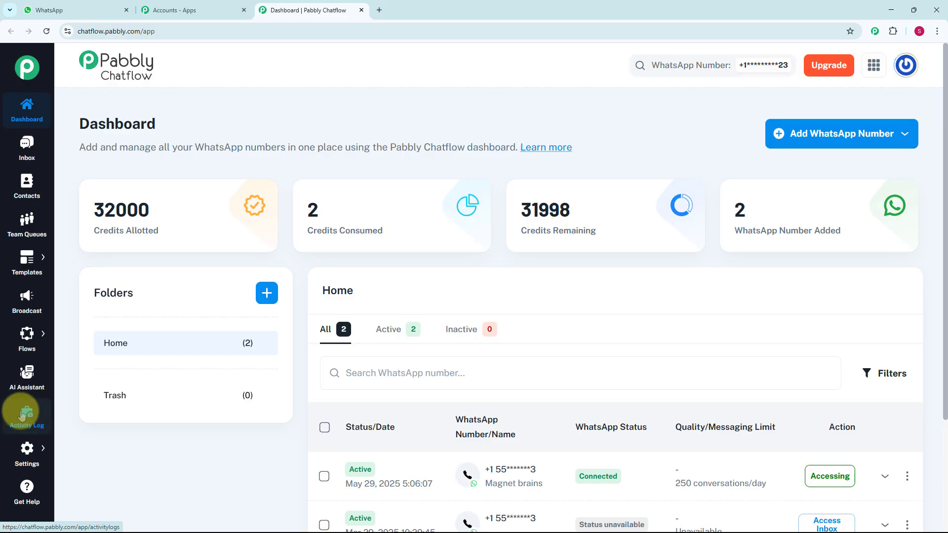
{"action": "mouse_move", "coordinate": [32, 464]}
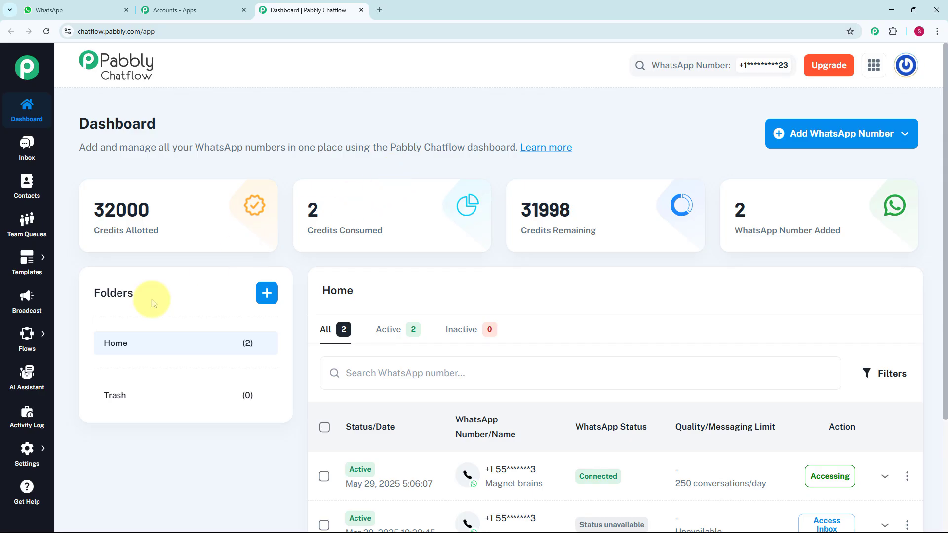
Step: Add a new flow named "WhatsApp Chatbot for Pilates Studio Business" in the Flow Builder
{"action": "mouse_move", "coordinate": [27, 341]}
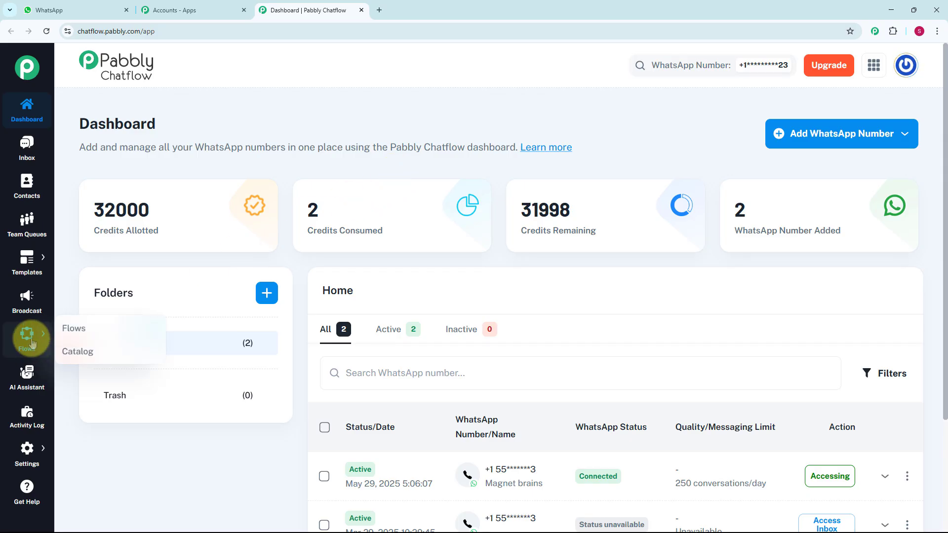
{"action": "left_click", "coordinate": [117, 331]}
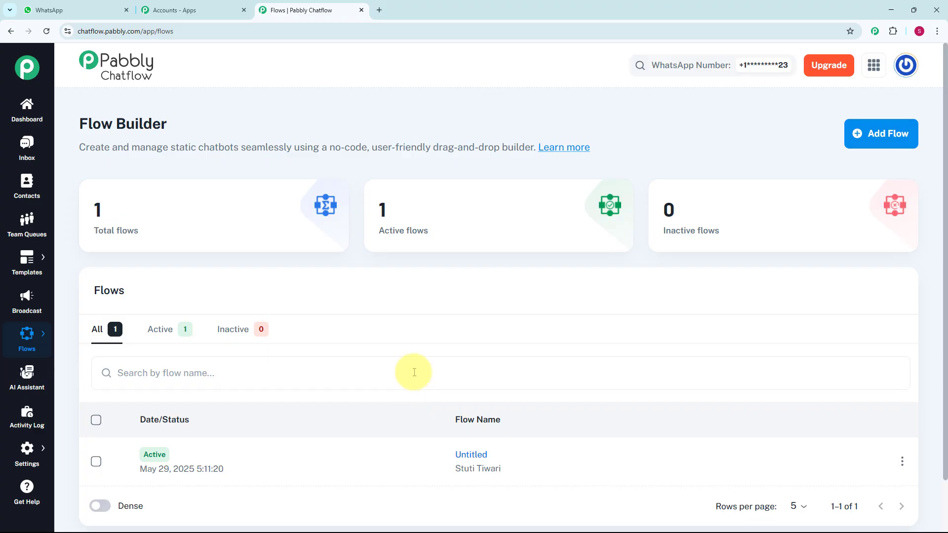
{"action": "left_click", "coordinate": [870, 143]}
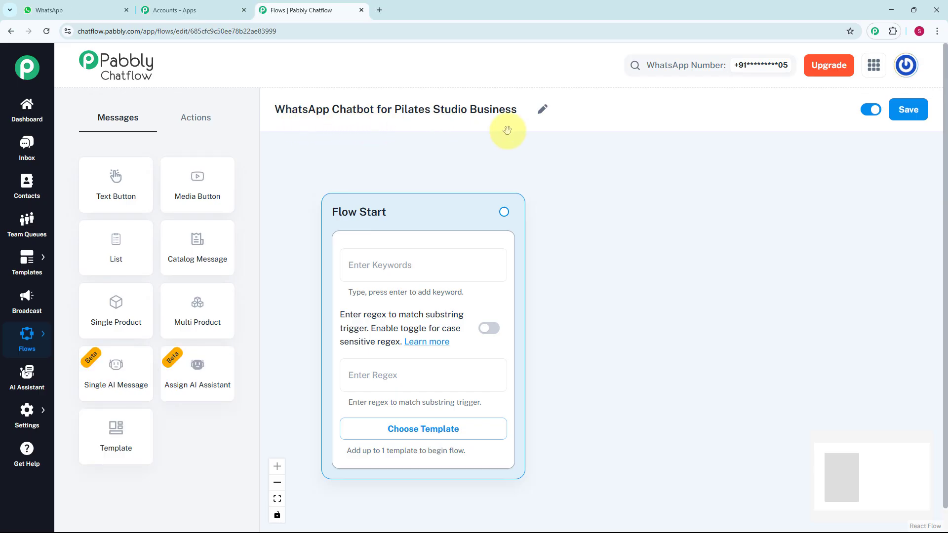
Step: Set the Flow Start trigger's regex to [\s\S]+ so that any incoming message starts the flow
{"action": "left_click", "coordinate": [415, 257]}
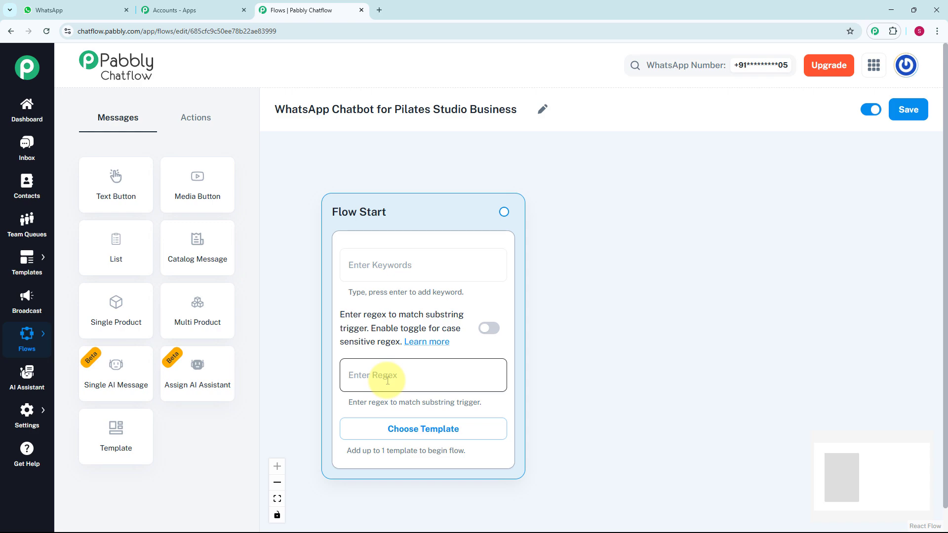
{"action": "left_click", "coordinate": [387, 381]}
{"action": "type", "text": "[\\s\\S]+"}
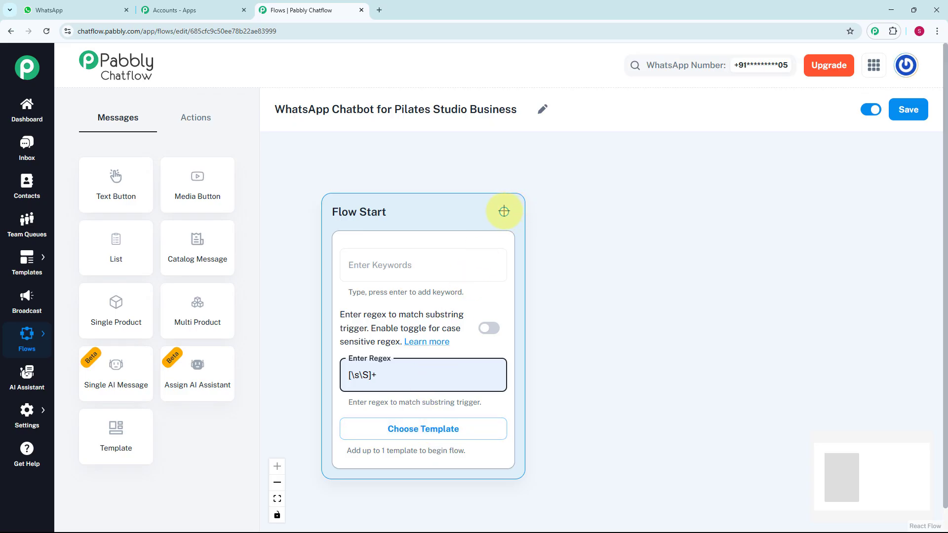
Step: Connect a Text + Button message to Flow Start and paste in the "Welcome to CorePulse Pilates Studio!" greeting
{"action": "left_click_drag", "start_coordinate": [504, 211], "coordinate": [563, 264]}
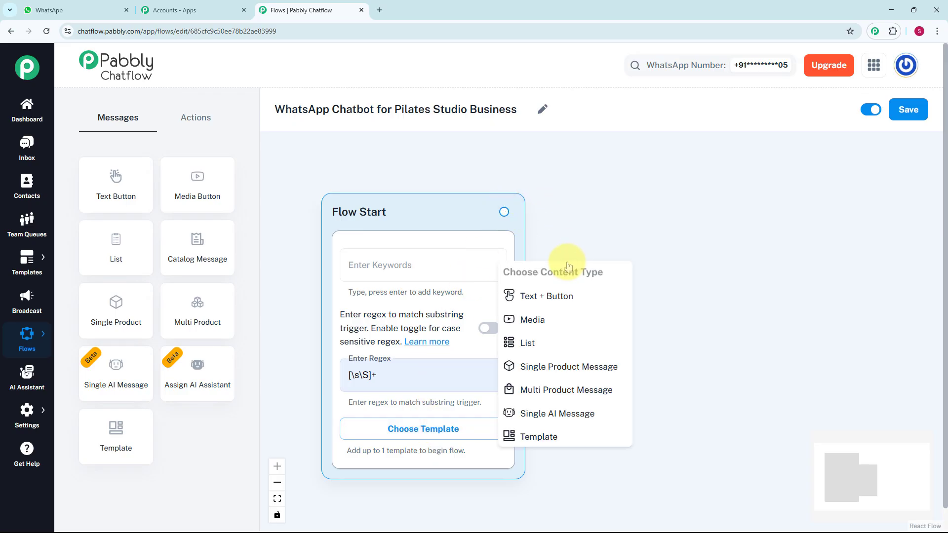
{"action": "left_click", "coordinate": [565, 298]}
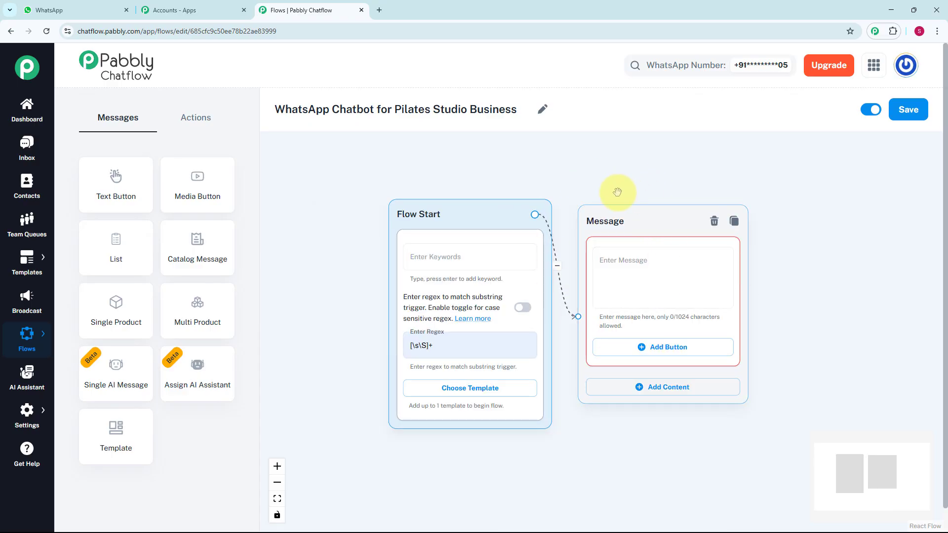
{"action": "left_click_drag", "start_coordinate": [601, 165], "coordinate": [528, 152]}
{"action": "scroll", "coordinate": [519, 232], "scroll_direction": "up", "scroll_amount": 2}
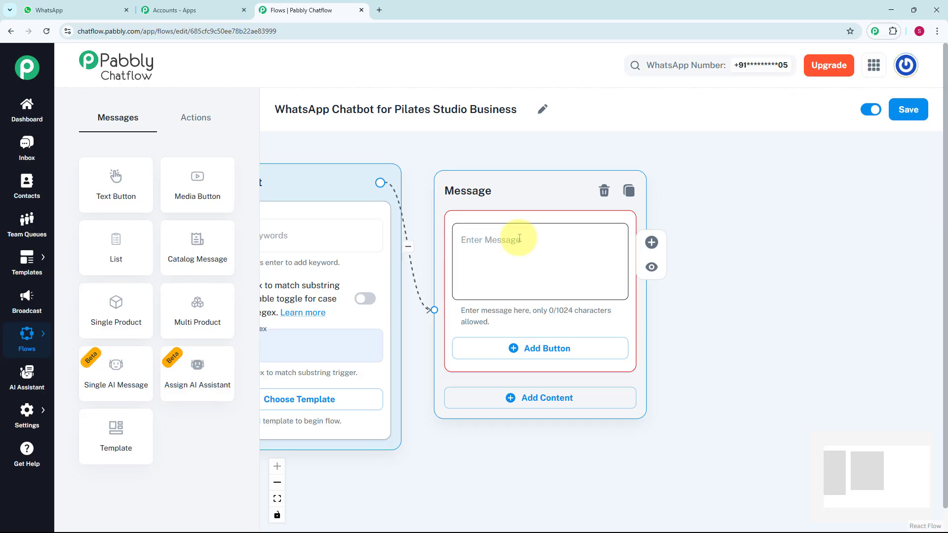
{"action": "left_click", "coordinate": [520, 239]}
{"action": "key", "text": "ctrl+v"}
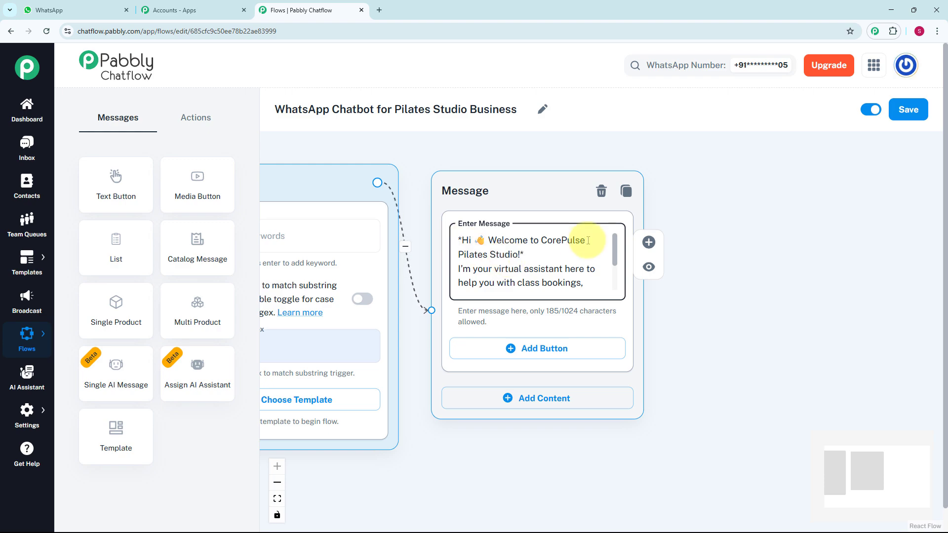
{"action": "left_click", "coordinate": [524, 256]}
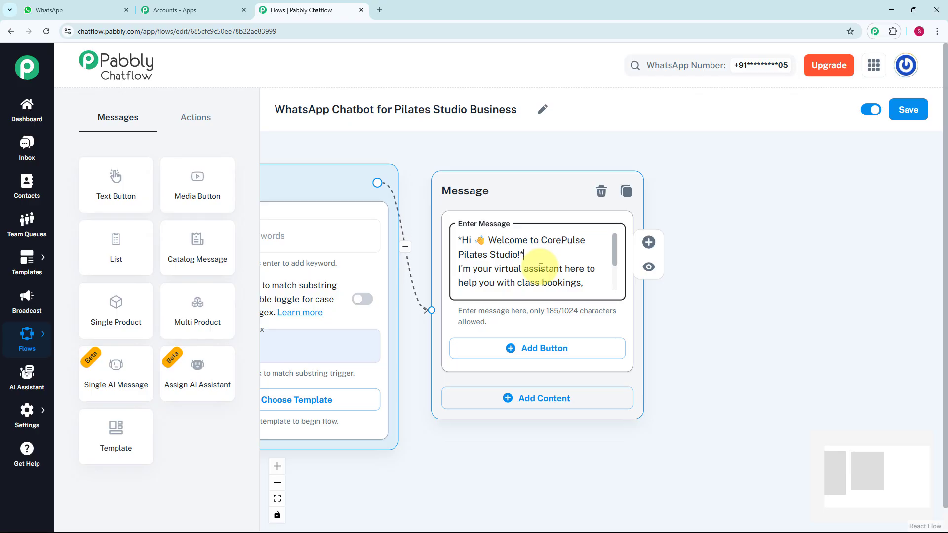
Step: Add three reply buttons to the welcome message: "1️⃣ Class Schedule", "2️⃣ Book a Class" and "3️⃣ Membership Plan"
{"action": "left_click", "coordinate": [535, 350]}
{"action": "left_click", "coordinate": [521, 359]}
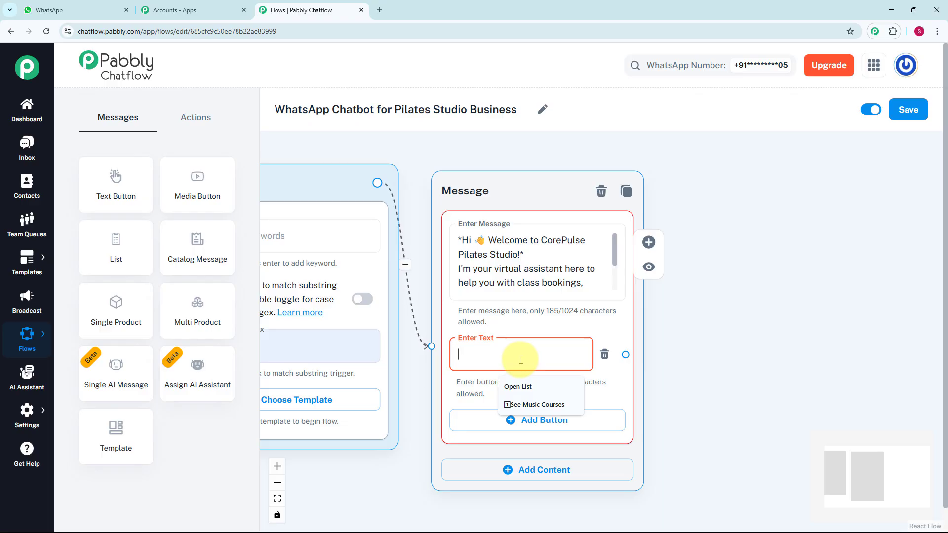
{"action": "type", "text": "1️⃣ Class Schedule"}
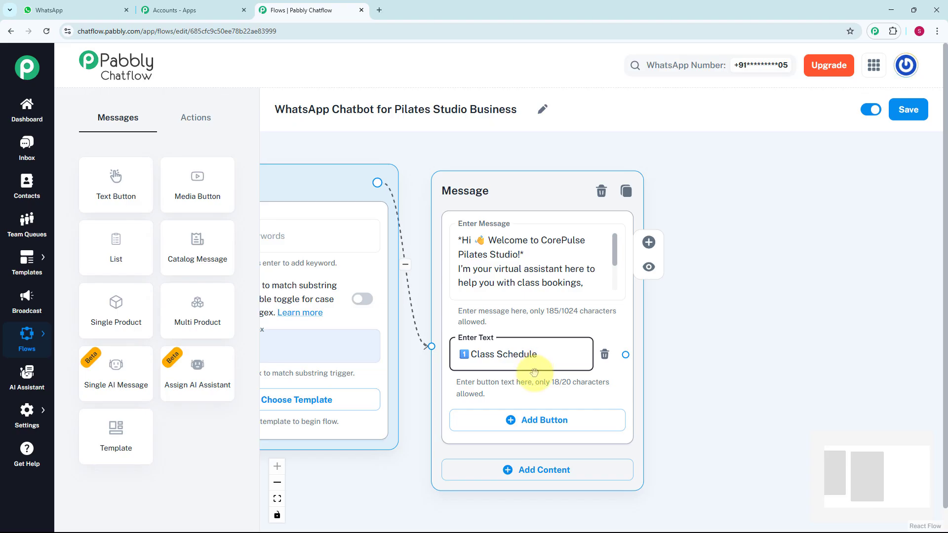
{"action": "left_click", "coordinate": [524, 423]}
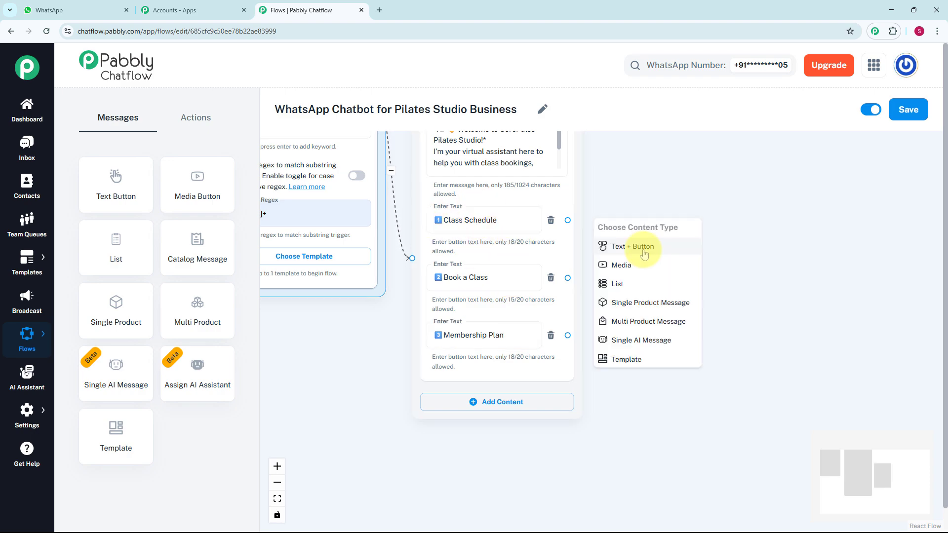
Step: Add a Text + Button message for the Class Schedule button and paste in the "Here's our weekly class schedule" text
{"action": "left_click", "coordinate": [643, 247]}
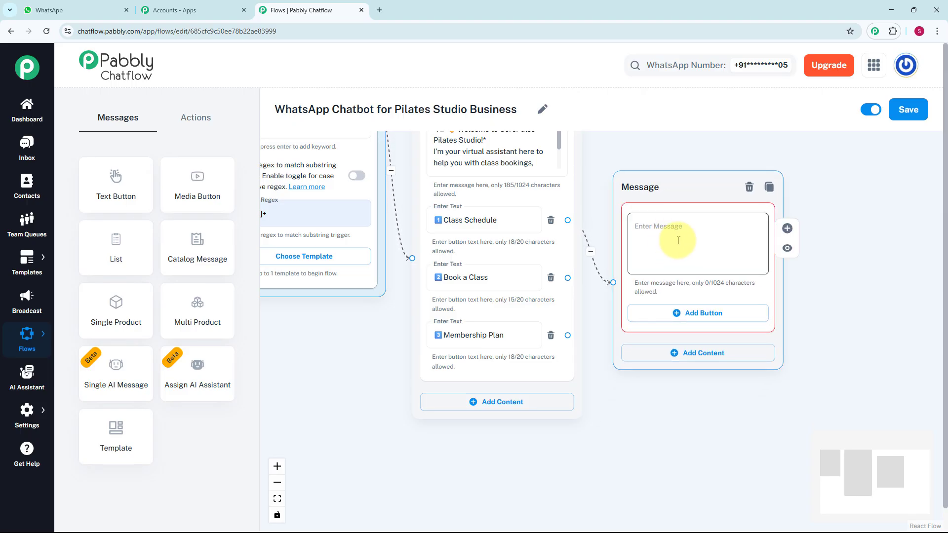
{"action": "key", "text": "ctrl+v"}
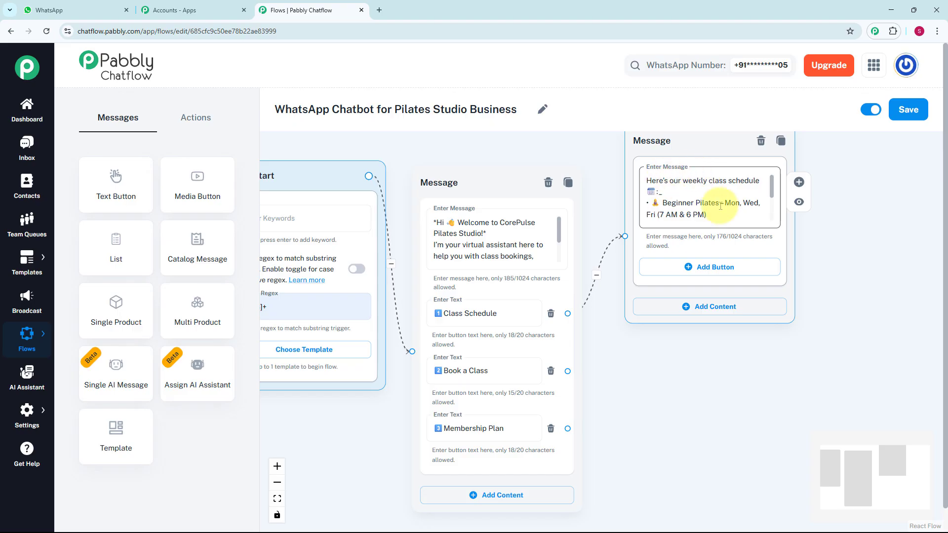
{"action": "scroll", "coordinate": [735, 195], "scroll_direction": "up", "scroll_amount": 1}
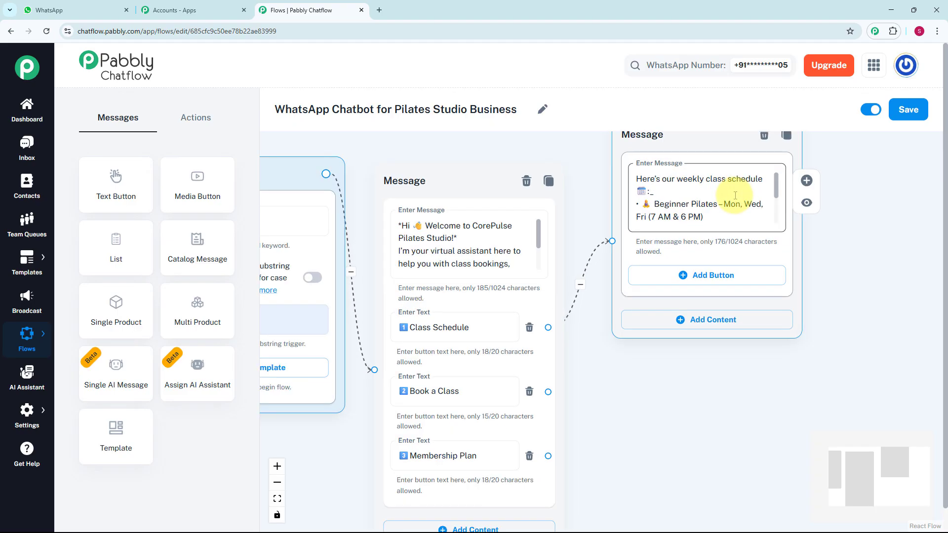
Step: Add an Ask Question node below the class schedule message and connect the Book a Class button to it
{"action": "scroll", "coordinate": [735, 195], "scroll_direction": "down", "scroll_amount": 2}
{"action": "left_click_drag", "start_coordinate": [727, 377], "coordinate": [576, 319]}
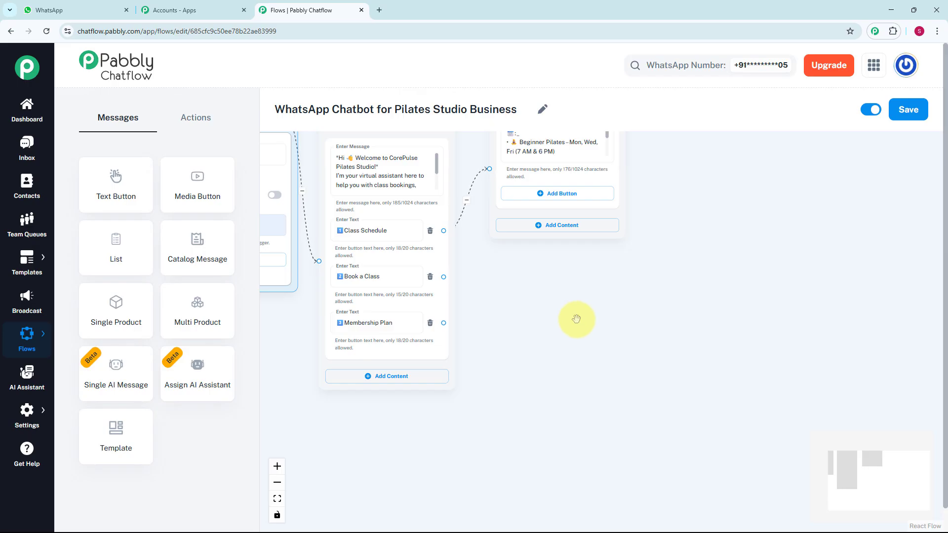
{"action": "left_click", "coordinate": [205, 127]}
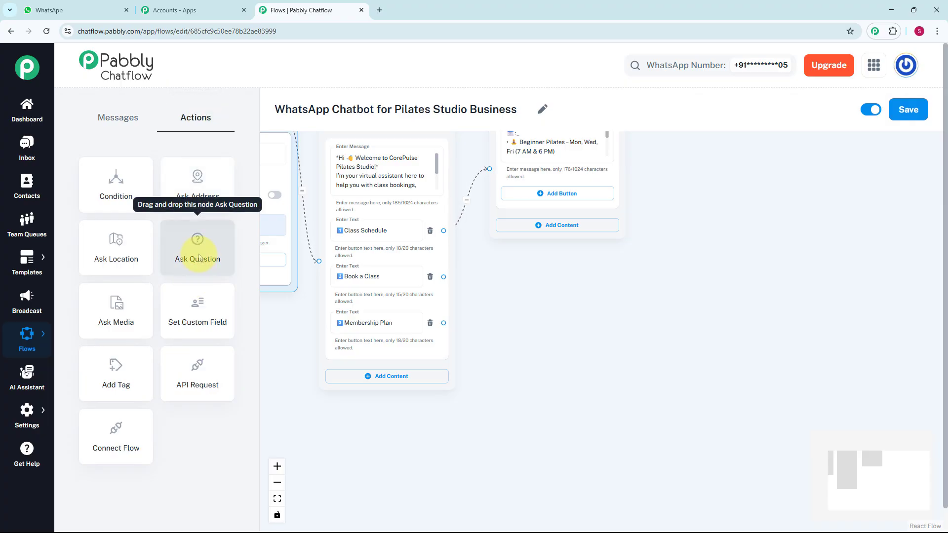
{"action": "left_click_drag", "start_coordinate": [199, 258], "coordinate": [273, 263]}
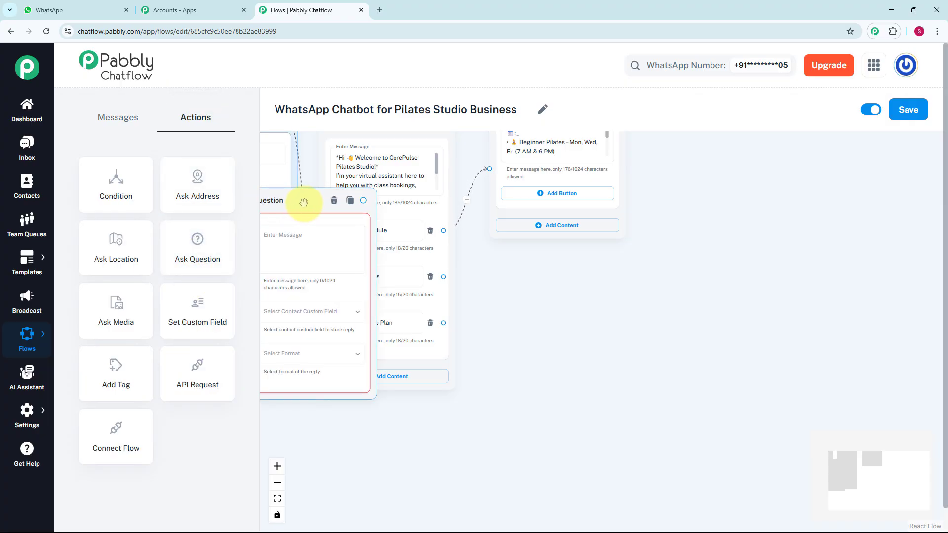
{"action": "left_click_drag", "start_coordinate": [299, 199], "coordinate": [546, 260]}
{"action": "scroll", "coordinate": [547, 260], "scroll_direction": "up", "scroll_amount": 2}
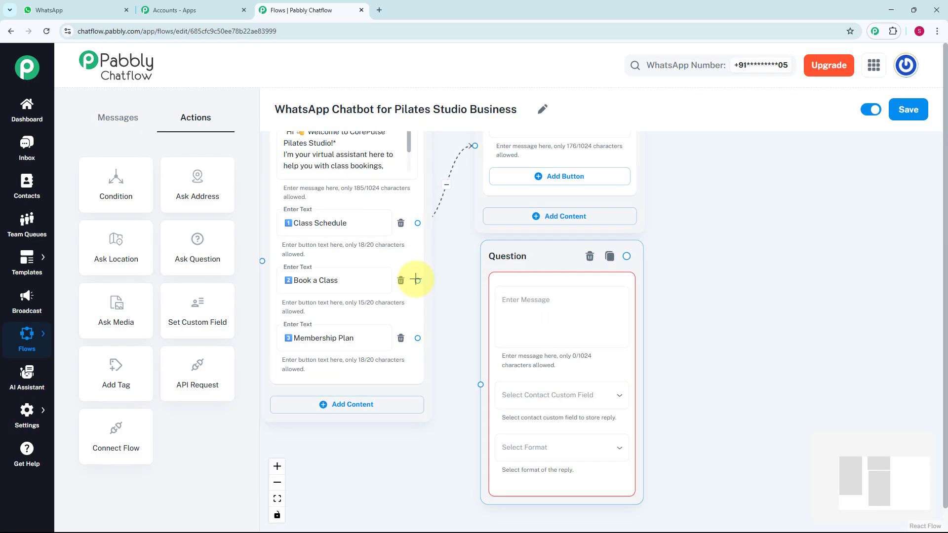
{"action": "left_click_drag", "start_coordinate": [418, 280], "coordinate": [481, 385]}
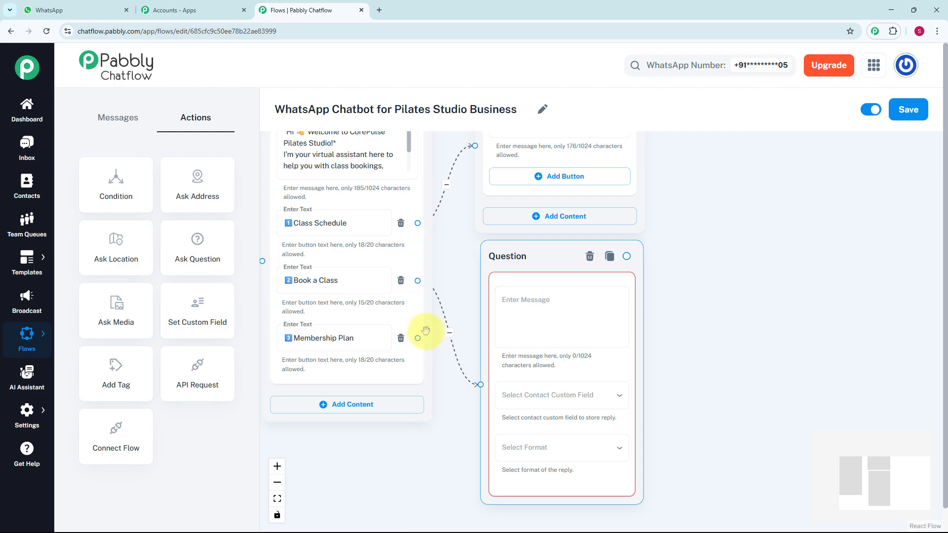
Step: Paste the "Great! Let's book your session." prompt into the question, storing the reply in the Session custom field with format Any
{"action": "left_click", "coordinate": [545, 306]}
{"action": "key", "text": "ctrl+v"}
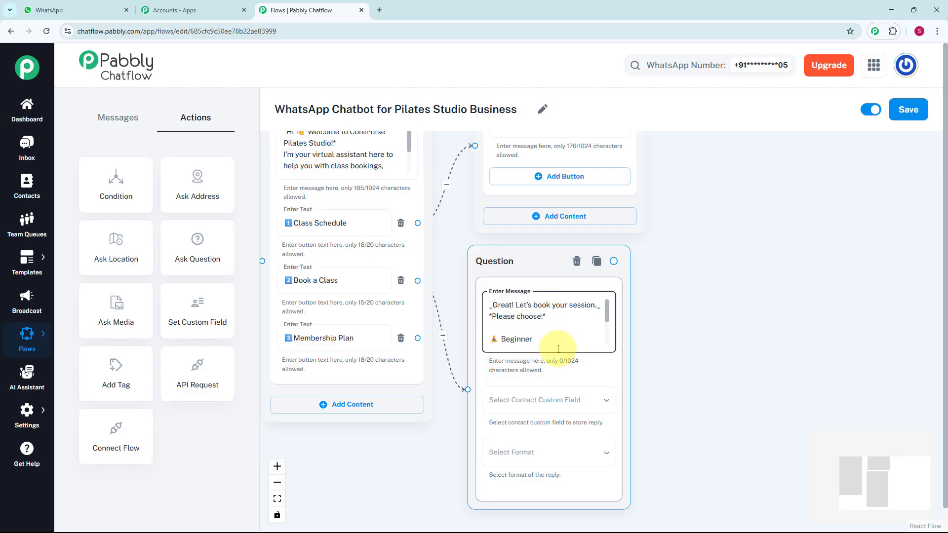
{"action": "left_click", "coordinate": [566, 414]}
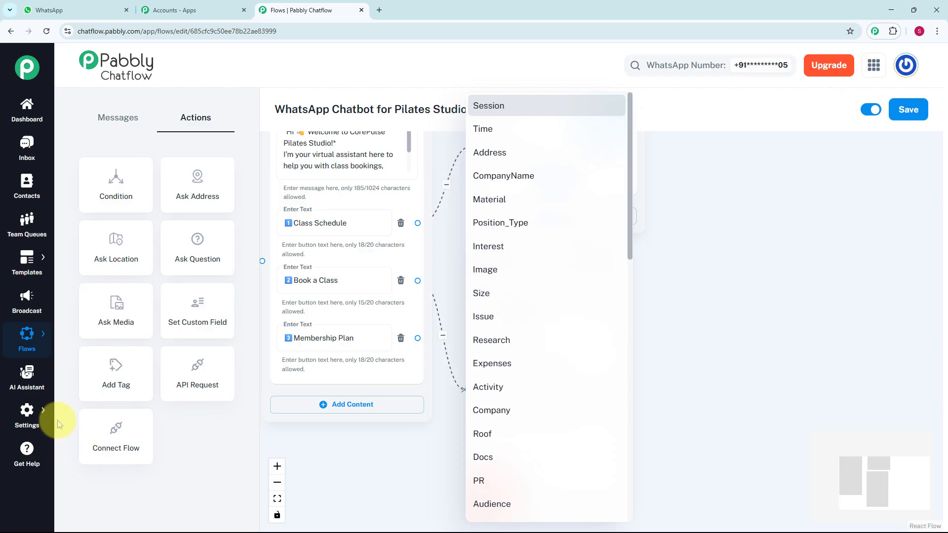
{"action": "left_click", "coordinate": [45, 411]}
{"action": "left_click", "coordinate": [44, 411]}
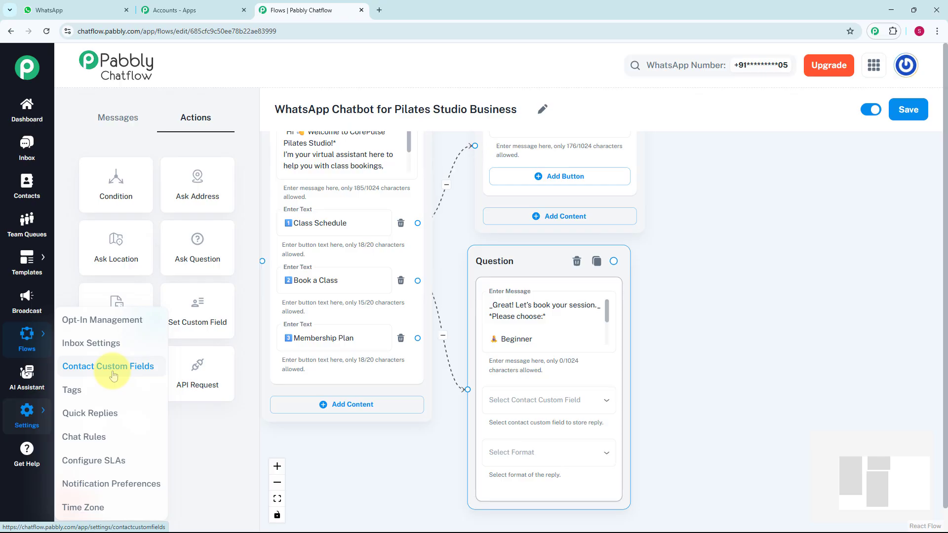
{"action": "left_click", "coordinate": [547, 401]}
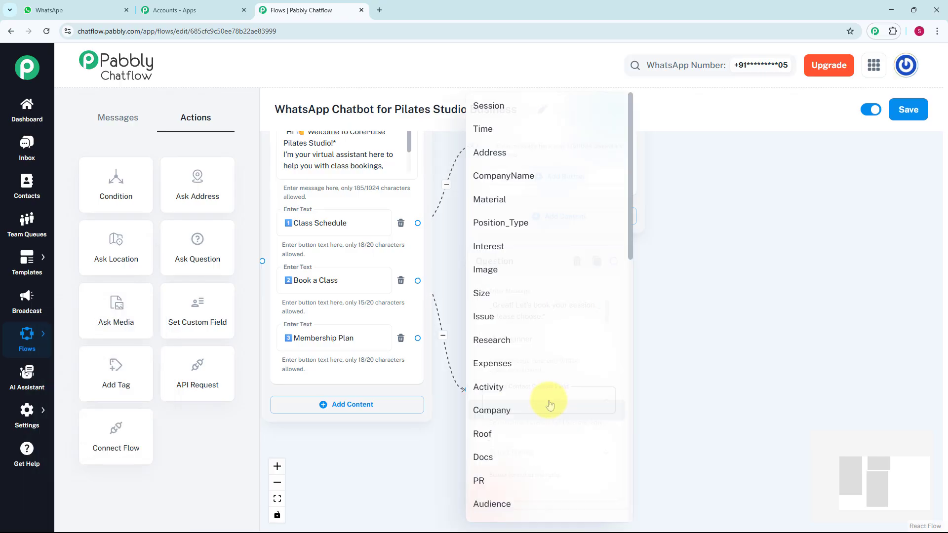
{"action": "left_click", "coordinate": [492, 103]}
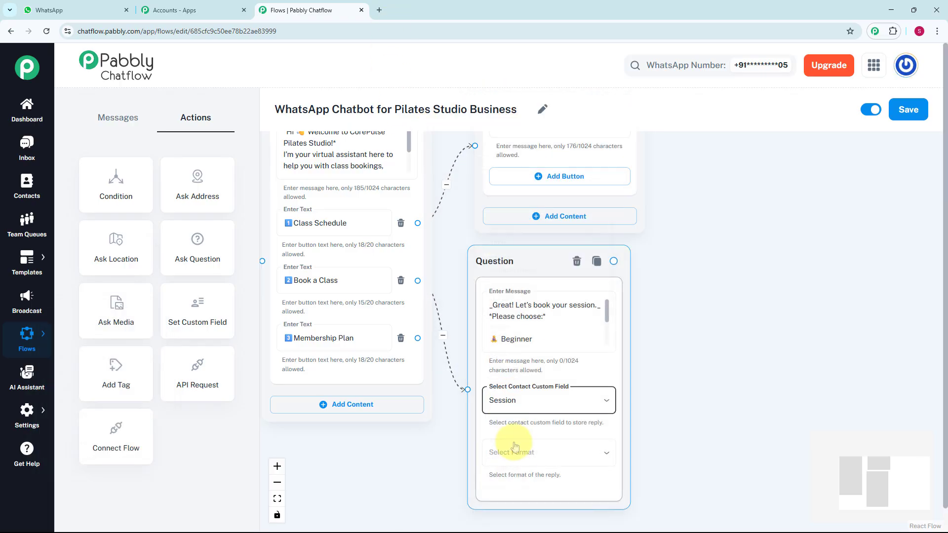
{"action": "left_click", "coordinate": [525, 465]}
{"action": "left_click", "coordinate": [568, 369]}
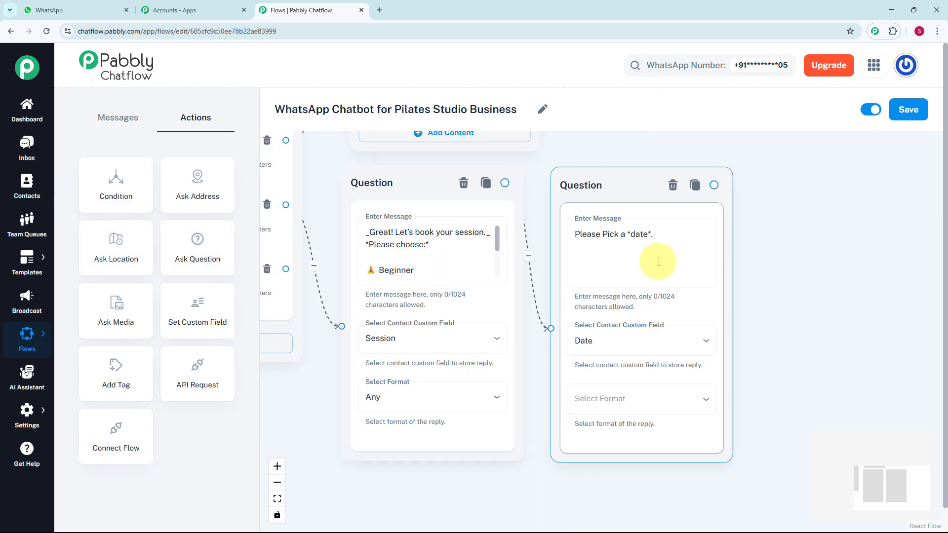
Step: Set the reply format of the "Please Pick a *date*." question to Date
{"action": "left_click", "coordinate": [658, 261]}
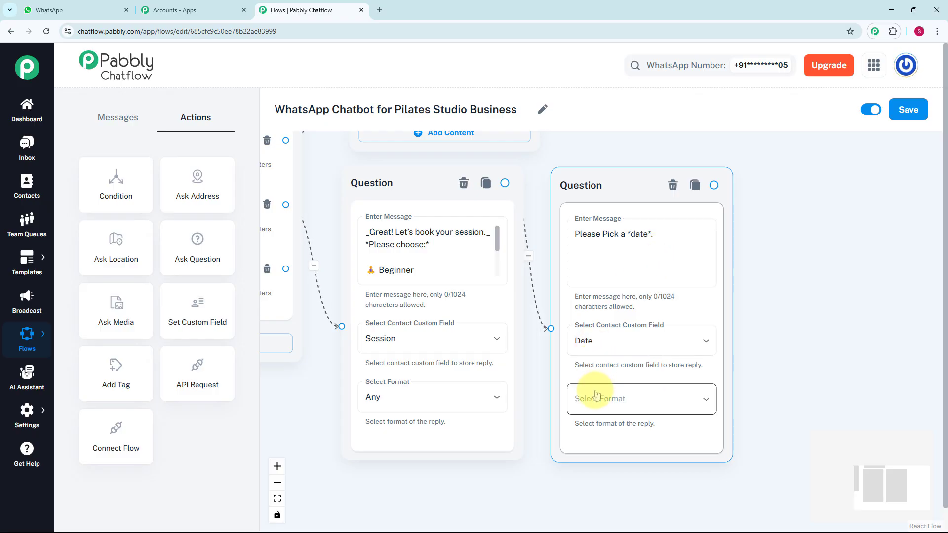
{"action": "left_click", "coordinate": [617, 397]}
{"action": "left_click", "coordinate": [577, 438]}
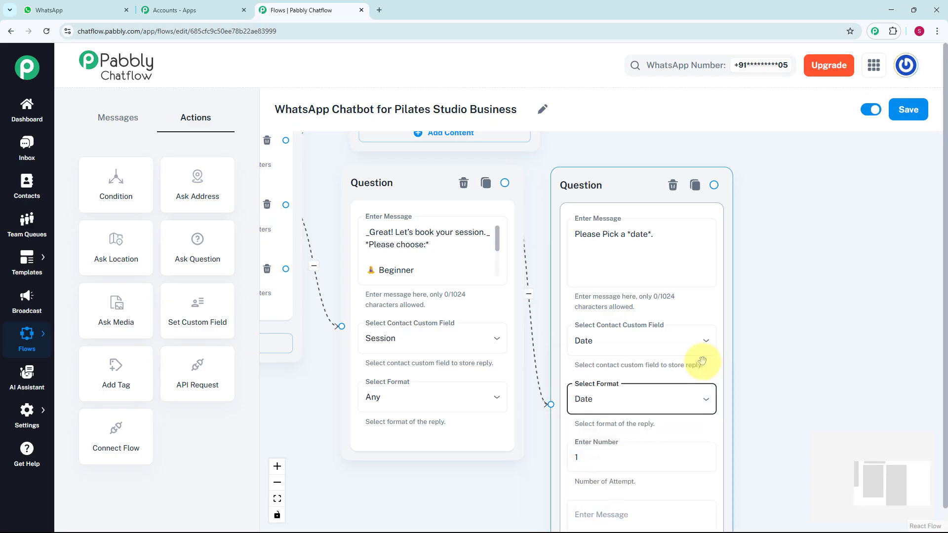
Step: Connect a Text + Button message to the date question and paste in the "Your session is booked! You'll receive a reminder before the class." confirmation
{"action": "scroll", "coordinate": [709, 366], "scroll_direction": "down", "scroll_amount": 3}
{"action": "left_click_drag", "start_coordinate": [776, 369], "coordinate": [620, 265]}
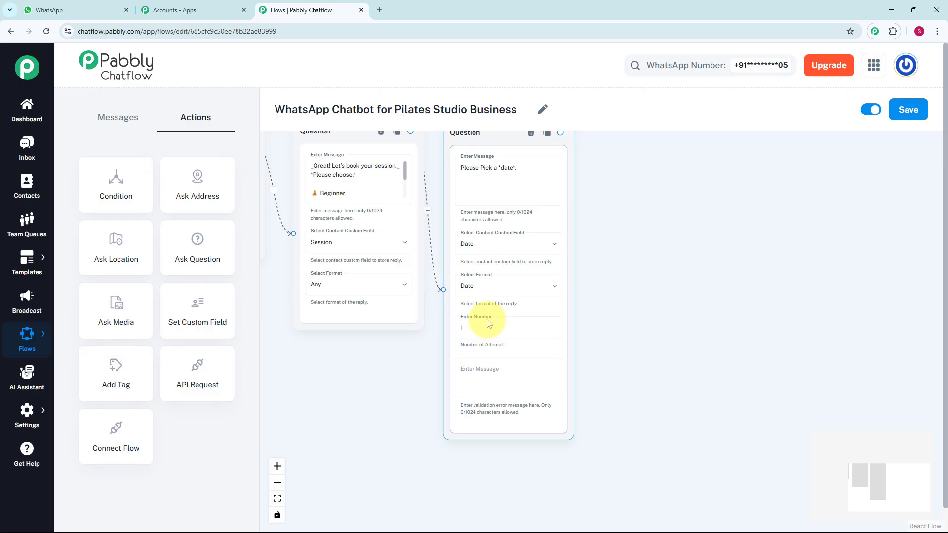
{"action": "left_click_drag", "start_coordinate": [631, 258], "coordinate": [614, 343]}
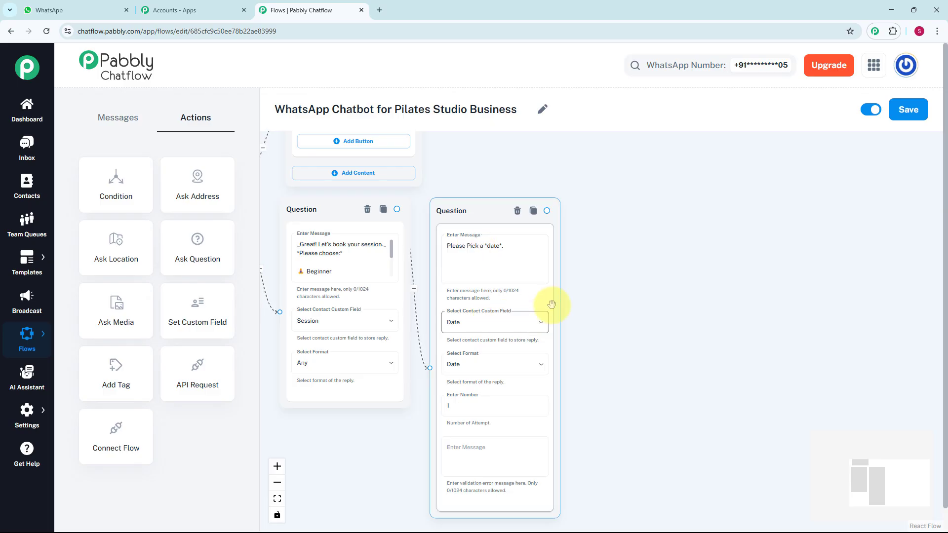
{"action": "left_click_drag", "start_coordinate": [547, 210], "coordinate": [615, 250]}
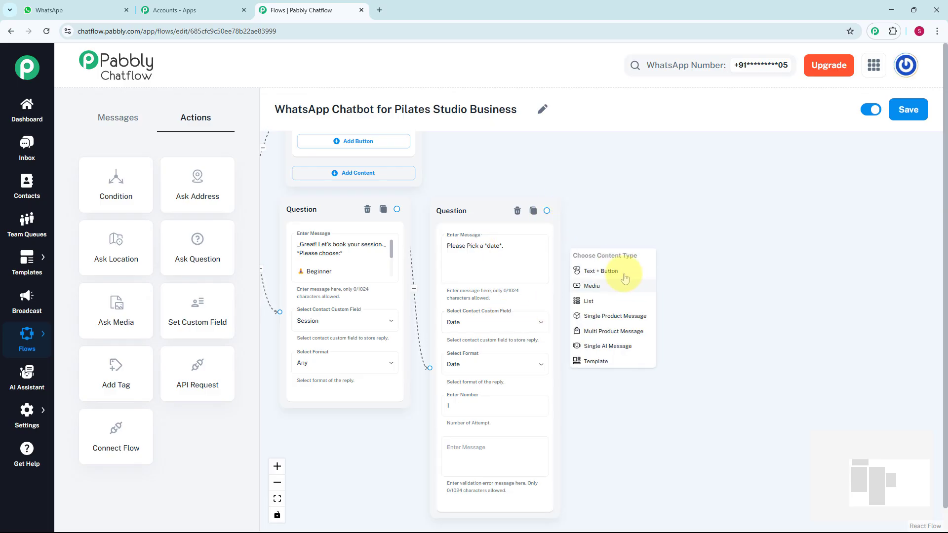
{"action": "left_click", "coordinate": [625, 276]}
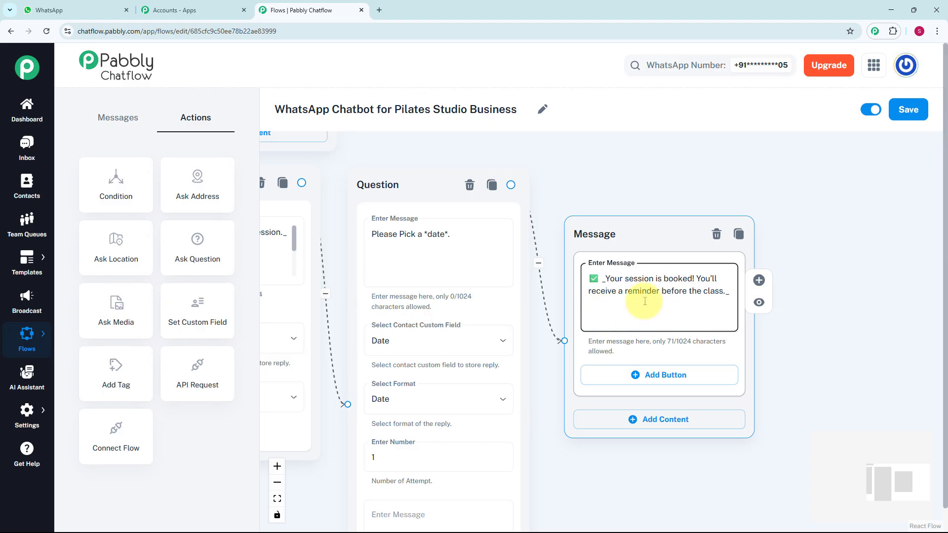
Step: Connect a new Text + Button message to the Membership Plan button, placed below the session question
{"action": "scroll", "coordinate": [642, 302], "scroll_direction": "down", "scroll_amount": 5}
{"action": "left_click_drag", "start_coordinate": [625, 218], "coordinate": [660, 186]}
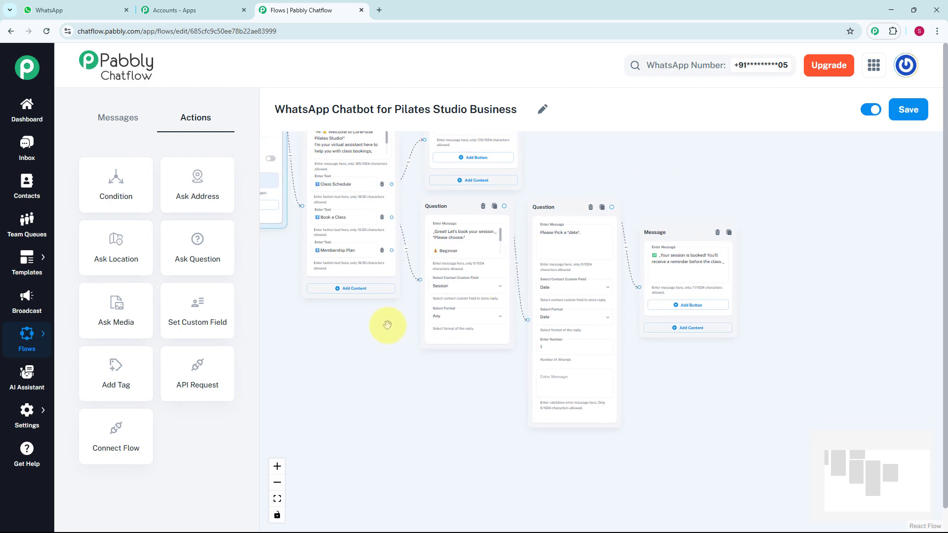
{"action": "scroll", "coordinate": [387, 325], "scroll_direction": "up", "scroll_amount": 2}
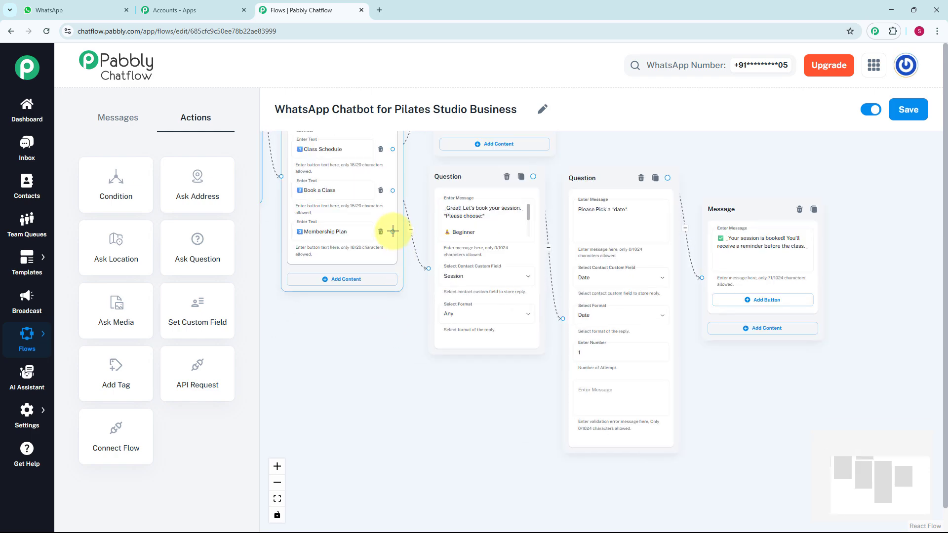
{"action": "left_click_drag", "start_coordinate": [396, 280], "coordinate": [415, 386]}
{"action": "left_click", "coordinate": [417, 389]}
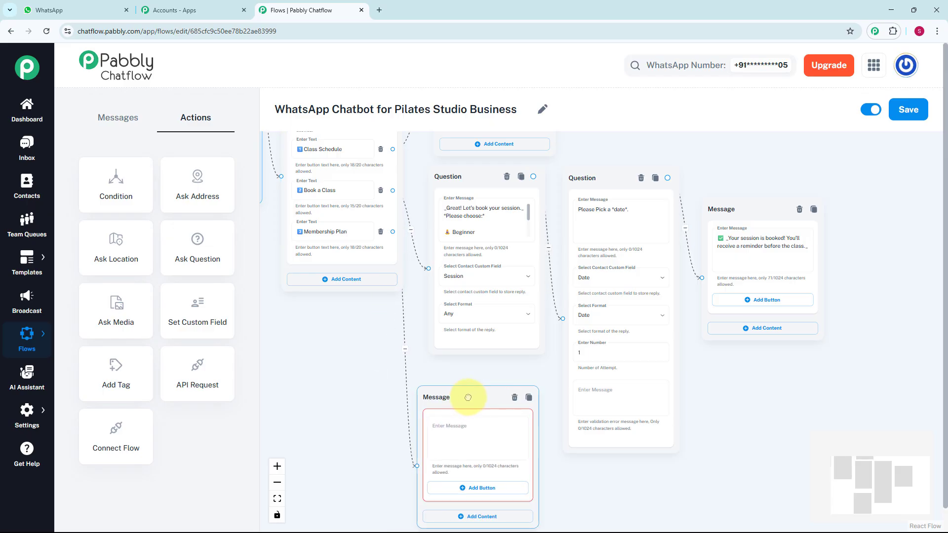
Step: Paste the "Here are our flexible membership options:" text with the Trial and Monthly prices into the membership message
{"action": "left_click_drag", "start_coordinate": [549, 359], "coordinate": [527, 231]}
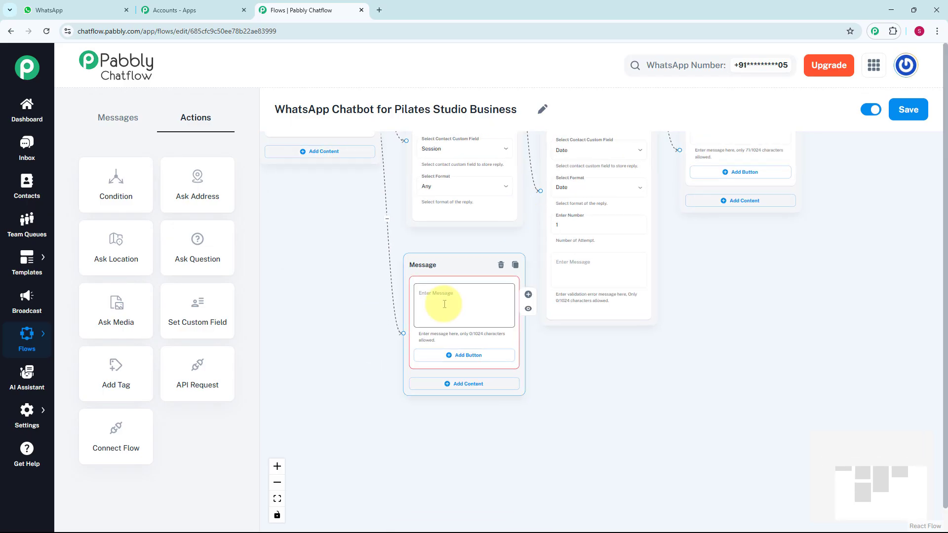
{"action": "scroll", "coordinate": [446, 300], "scroll_direction": "up", "scroll_amount": 2}
{"action": "left_click", "coordinate": [445, 294]}
{"action": "key", "text": "ctrl+v"}
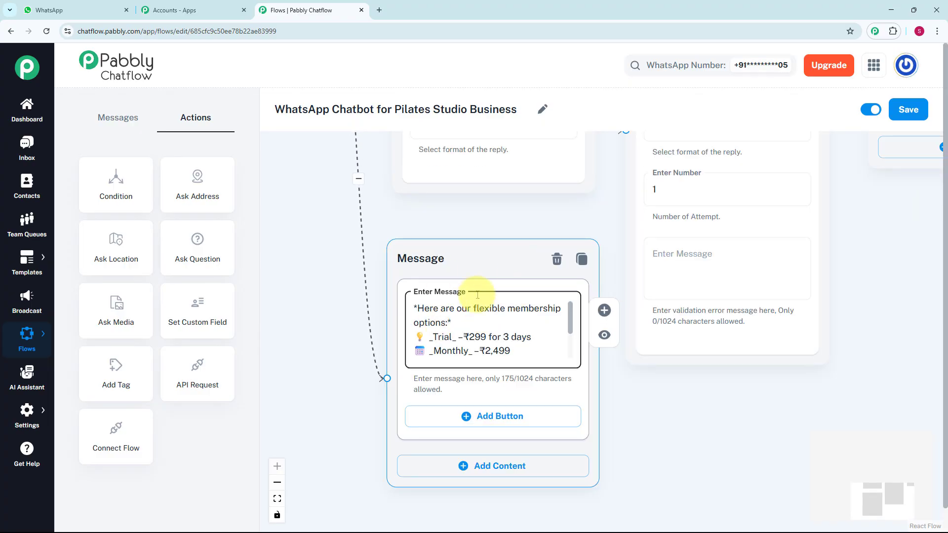
Step: Check the layout of the whole chatbot flow and save it
{"action": "scroll", "coordinate": [487, 226], "scroll_direction": "down", "scroll_amount": 3}
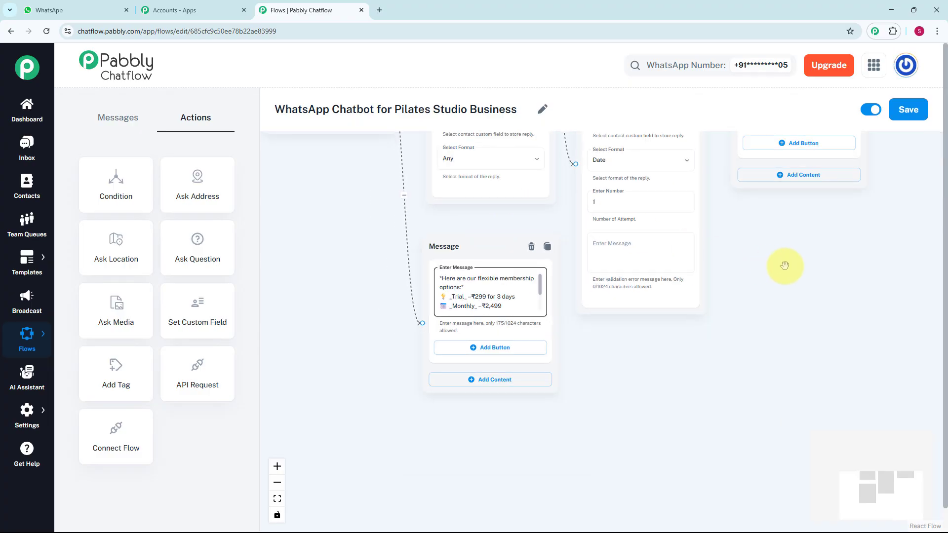
{"action": "left_click_drag", "start_coordinate": [783, 265], "coordinate": [743, 411]}
{"action": "scroll", "coordinate": [786, 411], "scroll_direction": "down", "scroll_amount": 1}
{"action": "scroll", "coordinate": [786, 410], "scroll_direction": "down", "scroll_amount": 1}
{"action": "scroll", "coordinate": [781, 429], "scroll_direction": "down", "scroll_amount": 2}
{"action": "scroll", "coordinate": [743, 410], "scroll_direction": "up", "scroll_amount": 1}
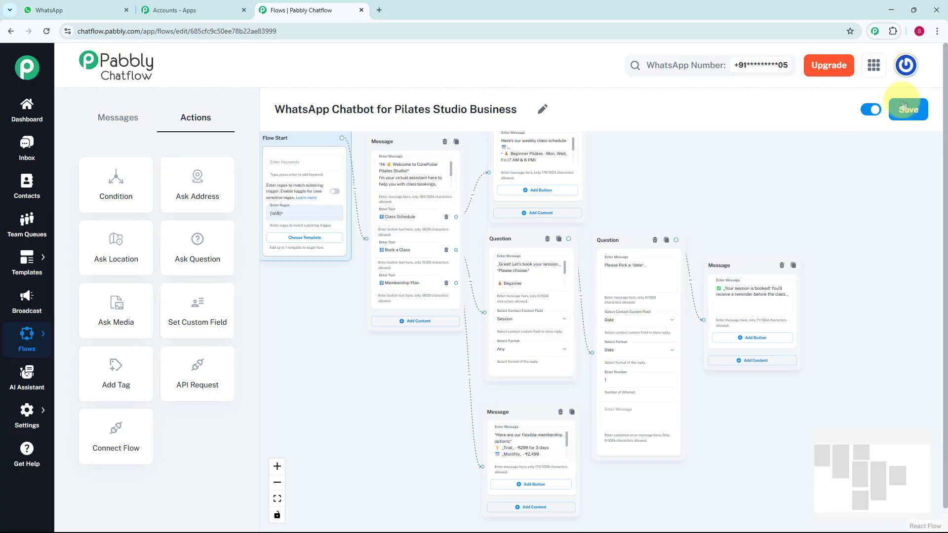
{"action": "left_click", "coordinate": [904, 117]}
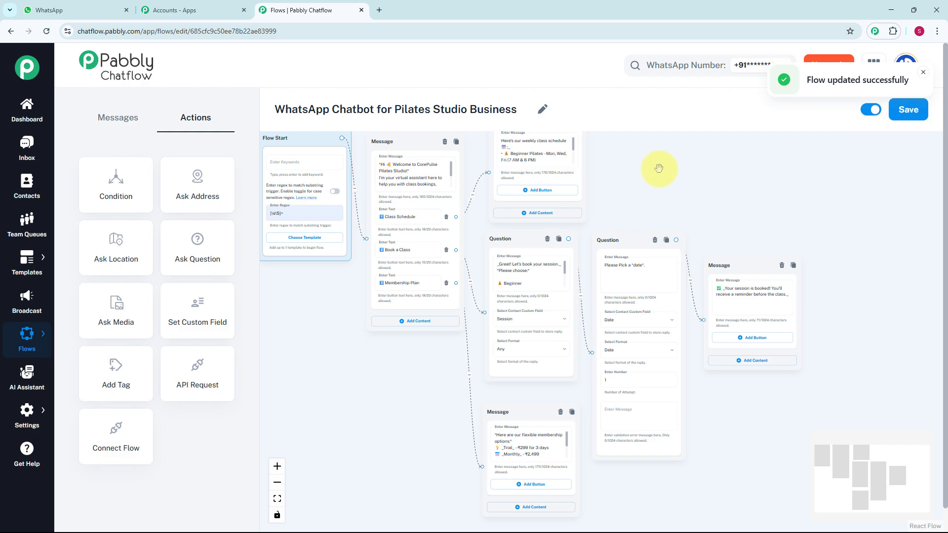
Step: Open the inbox and review the test contact's chat, from the welcome message through the class schedule, class booking and membership plan replies
{"action": "left_click", "coordinate": [32, 156]}
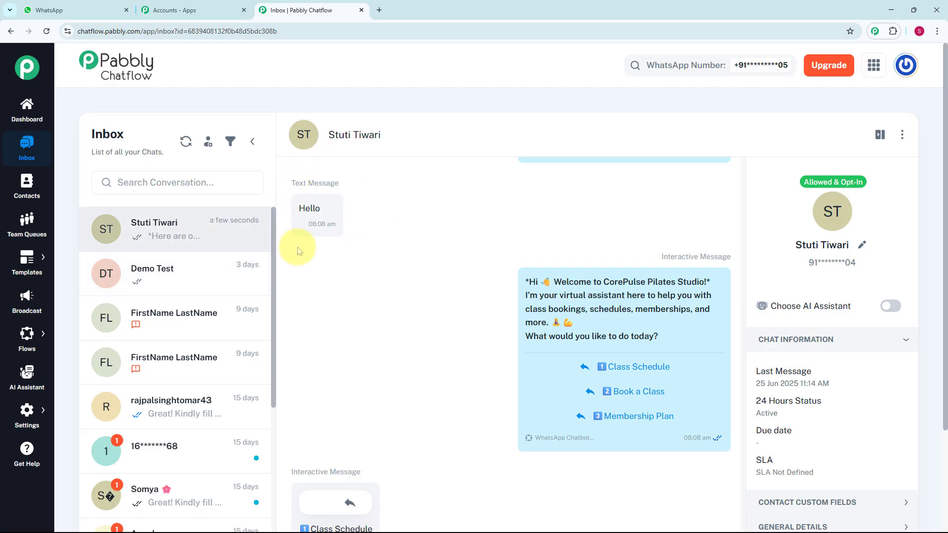
{"action": "mouse_move", "coordinate": [482, 365]}
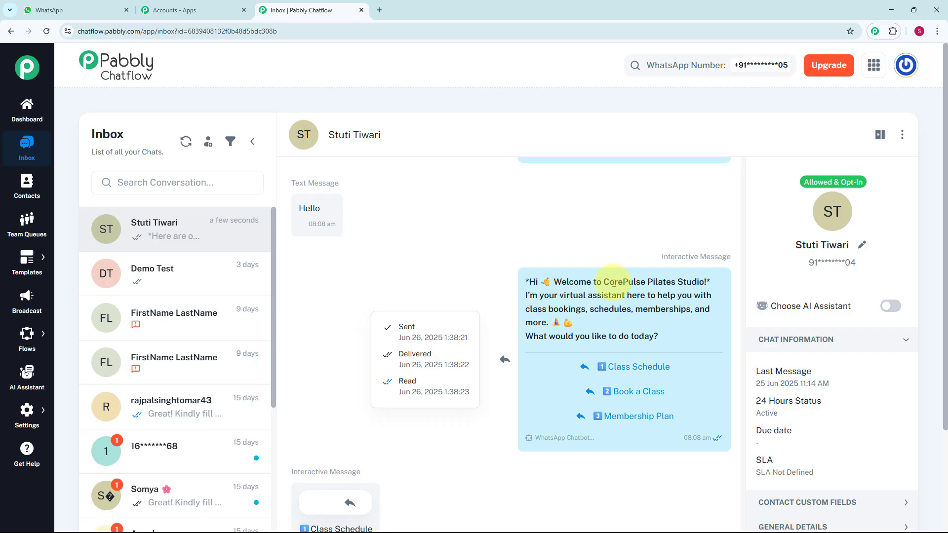
{"action": "mouse_move", "coordinate": [343, 238]}
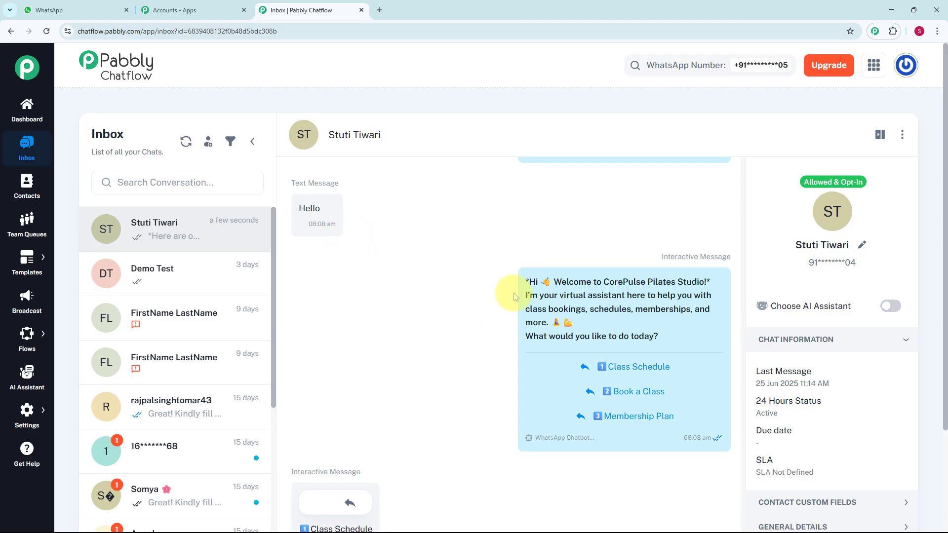
{"action": "mouse_move", "coordinate": [570, 334]}
{"action": "scroll", "coordinate": [570, 334], "scroll_direction": "down", "scroll_amount": 2}
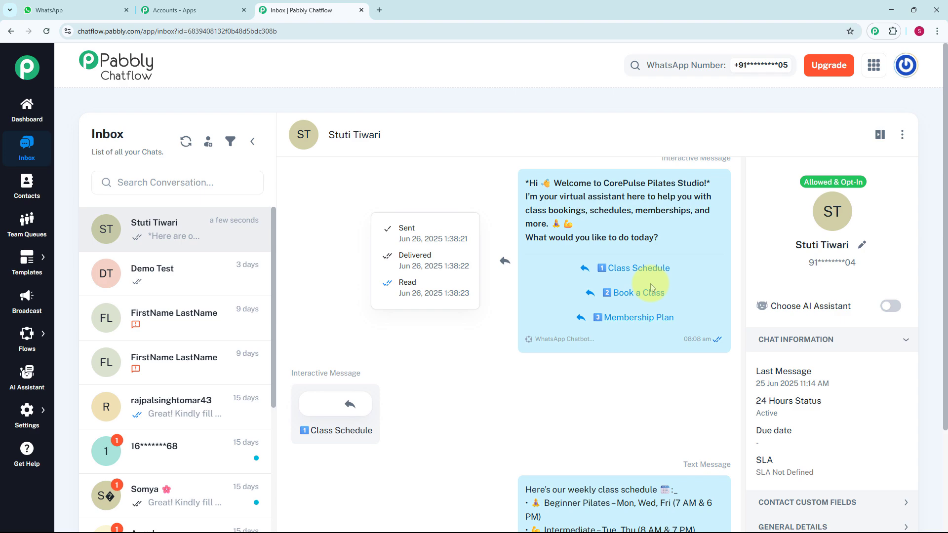
{"action": "scroll", "coordinate": [650, 283], "scroll_direction": "down", "scroll_amount": 2}
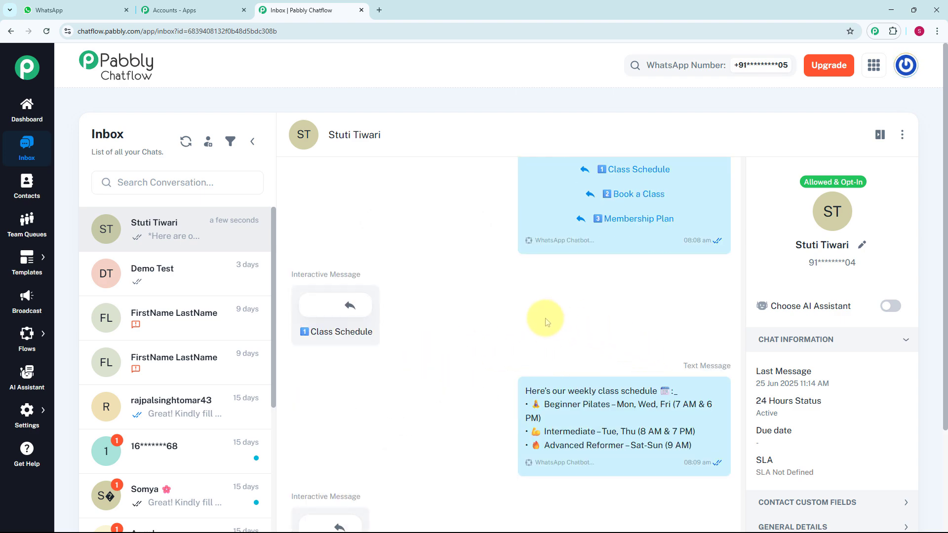
{"action": "scroll", "coordinate": [545, 318], "scroll_direction": "down", "scroll_amount": 1}
{"action": "scroll", "coordinate": [417, 336], "scroll_direction": "down", "scroll_amount": 5}
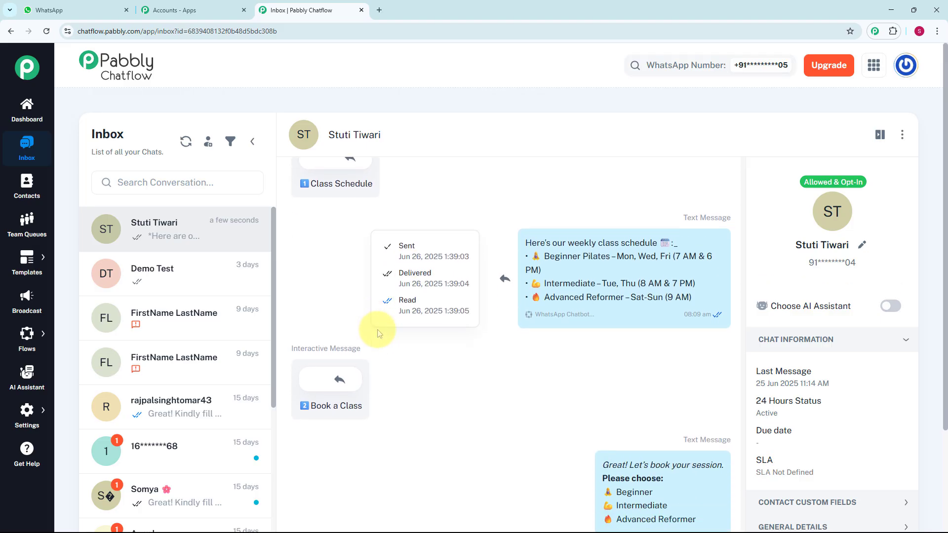
{"action": "scroll", "coordinate": [379, 333], "scroll_direction": "down", "scroll_amount": 3}
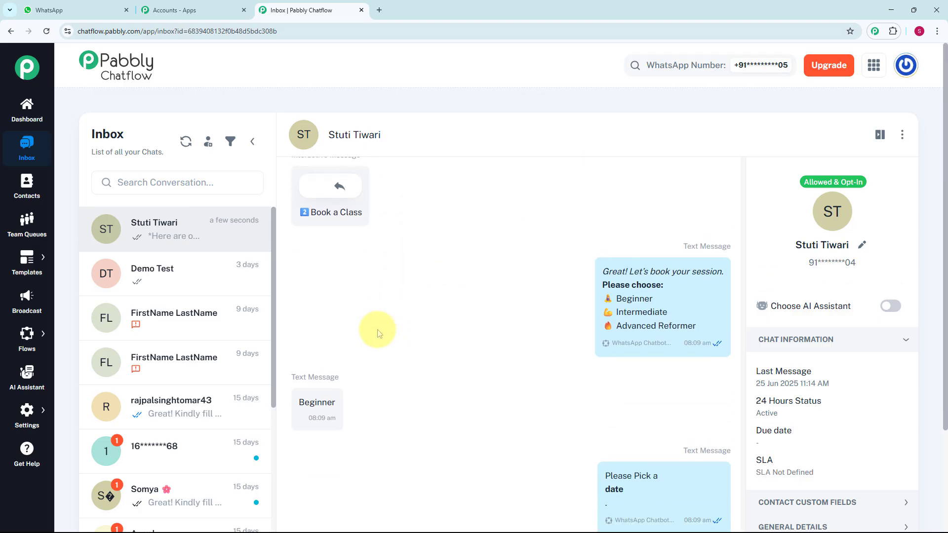
{"action": "scroll", "coordinate": [379, 333], "scroll_direction": "down", "scroll_amount": 1}
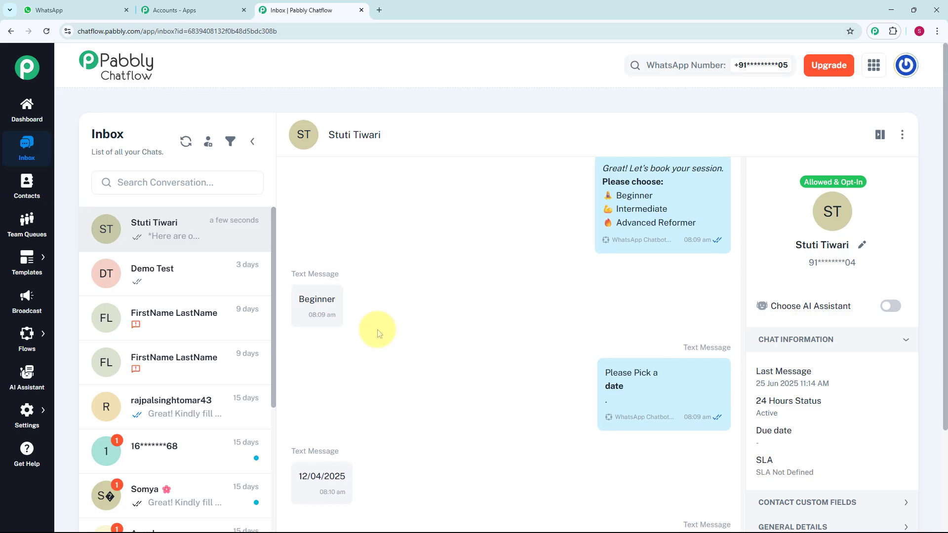
{"action": "scroll", "coordinate": [380, 333], "scroll_direction": "down", "scroll_amount": 1}
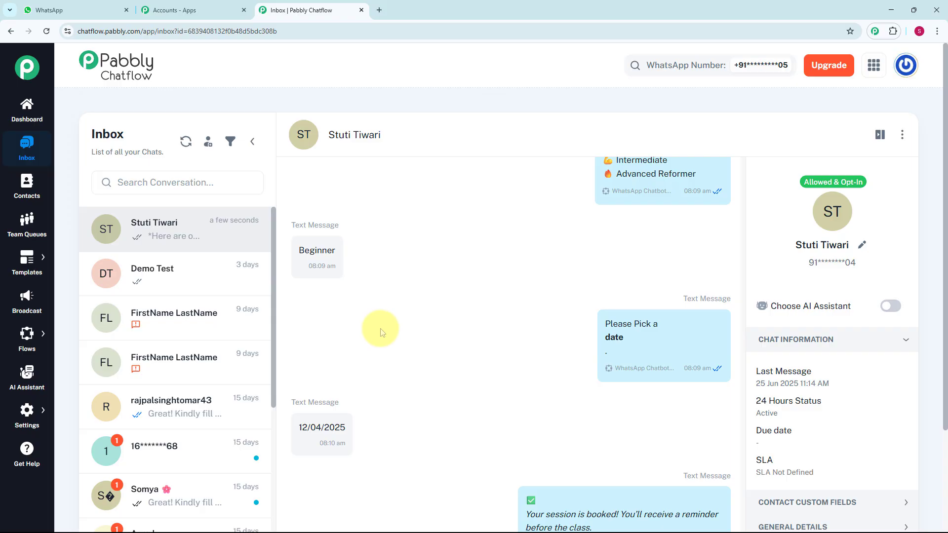
{"action": "scroll", "coordinate": [380, 332], "scroll_direction": "down", "scroll_amount": 5}
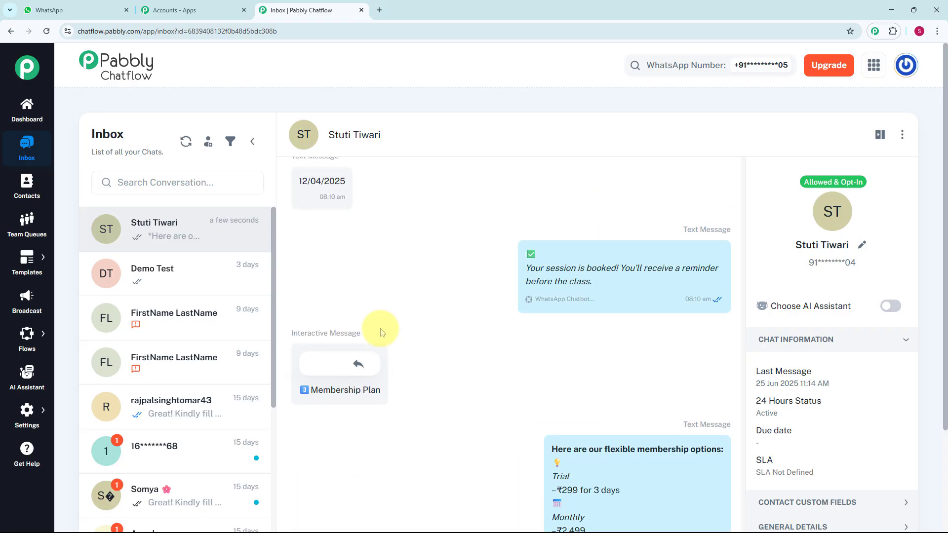